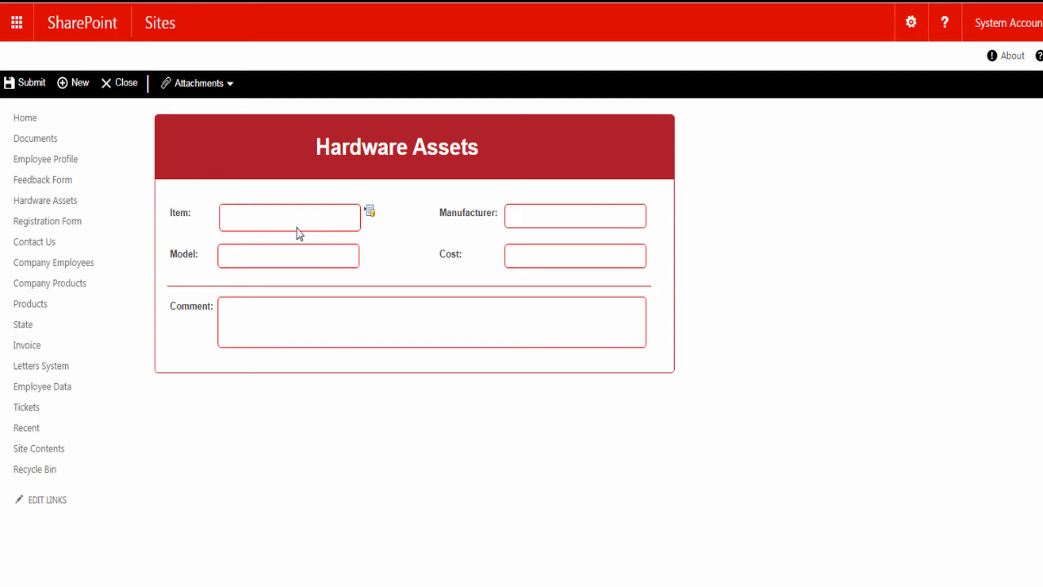
- Search the Item lookup for 'a' to list Motherboard, Video Card and Sound Card
left_click(370, 211)
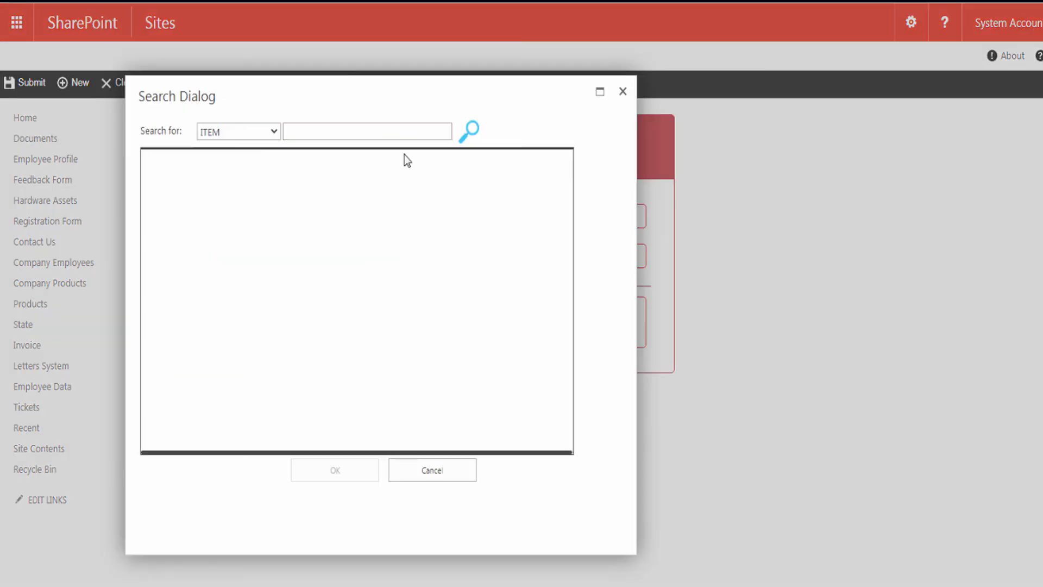
left_click(343, 132)
type("a")
left_click(471, 135)
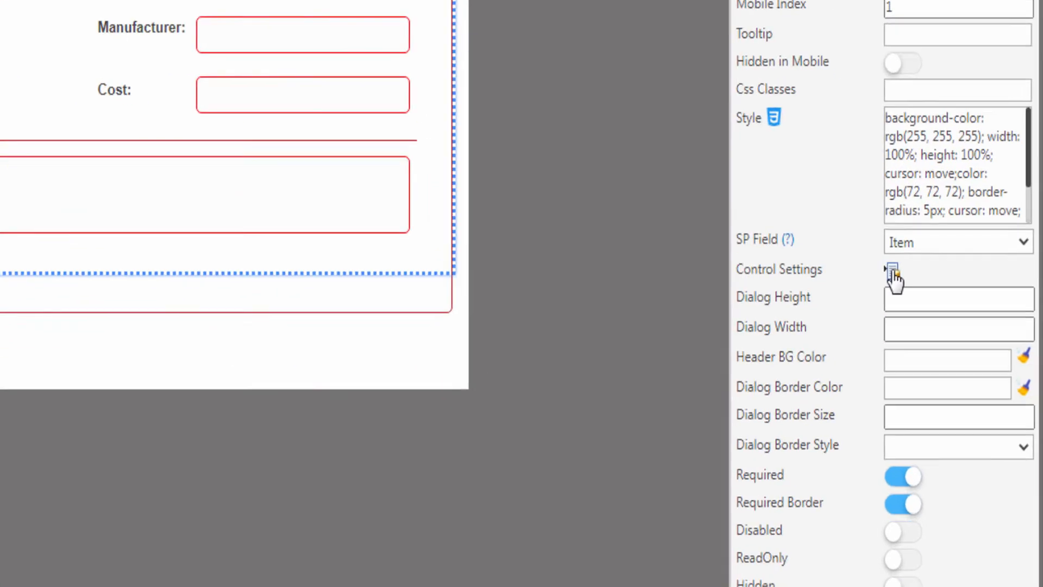
left_click(971, 372)
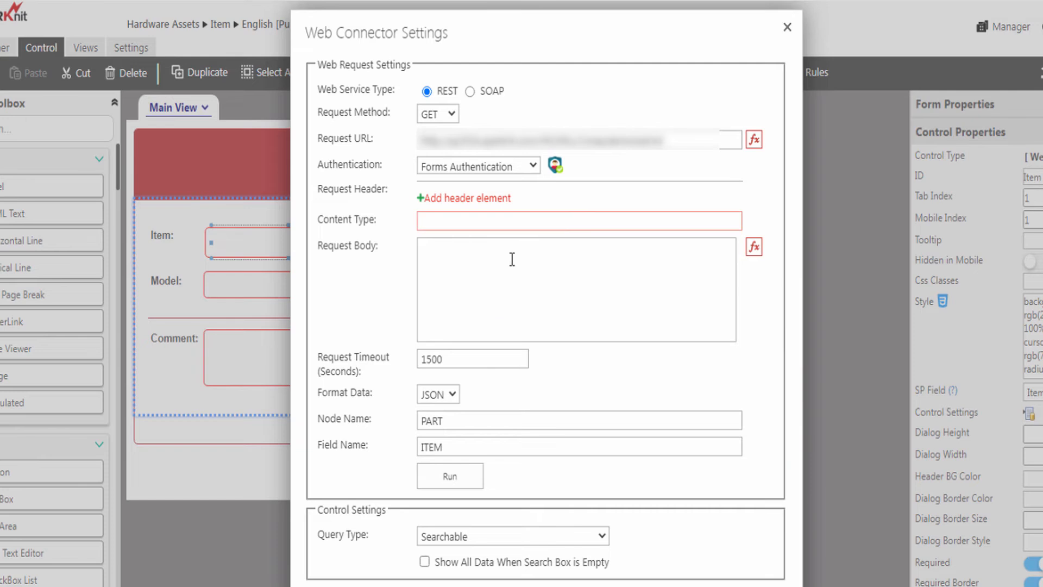
left_click(451, 477)
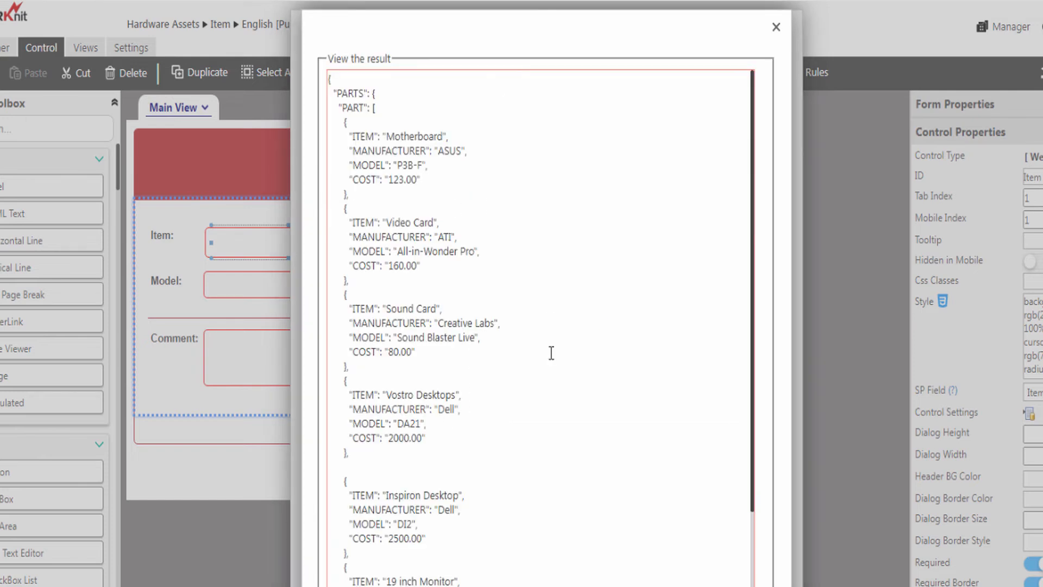
left_click(776, 29)
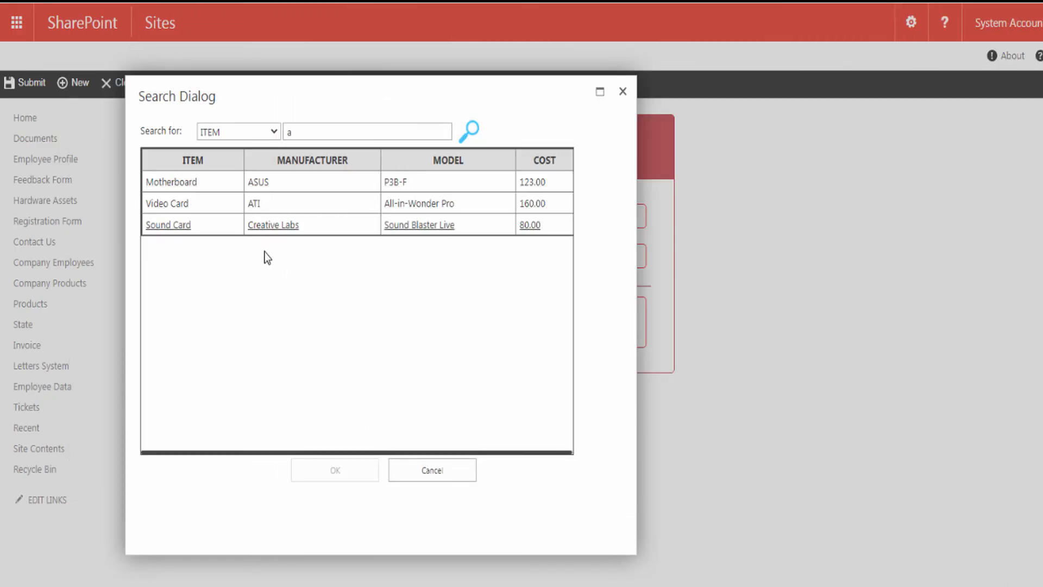
- Choose Motherboard from the search results and confirm it with OK
left_click(173, 188)
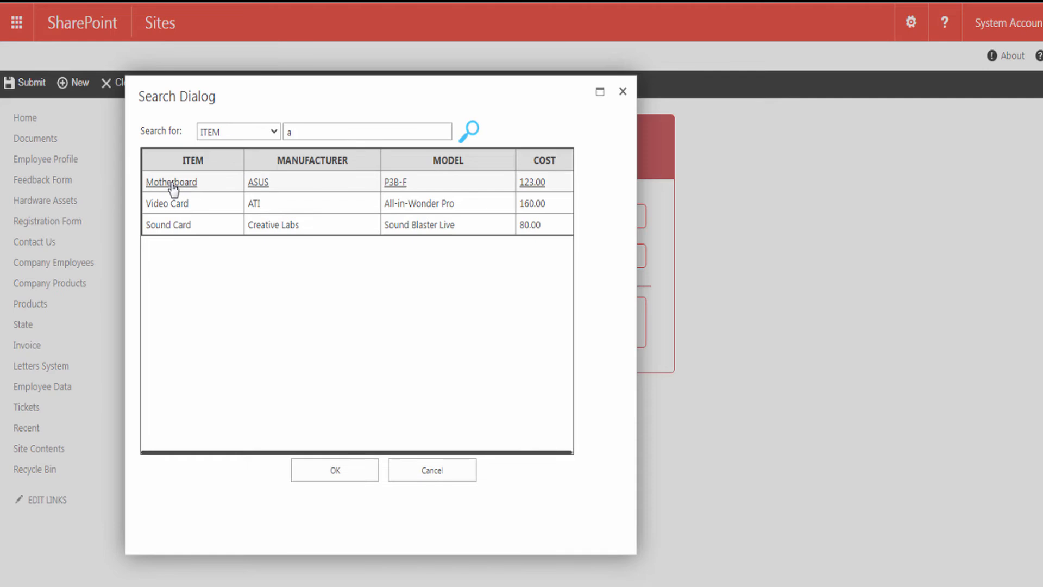
left_click(328, 469)
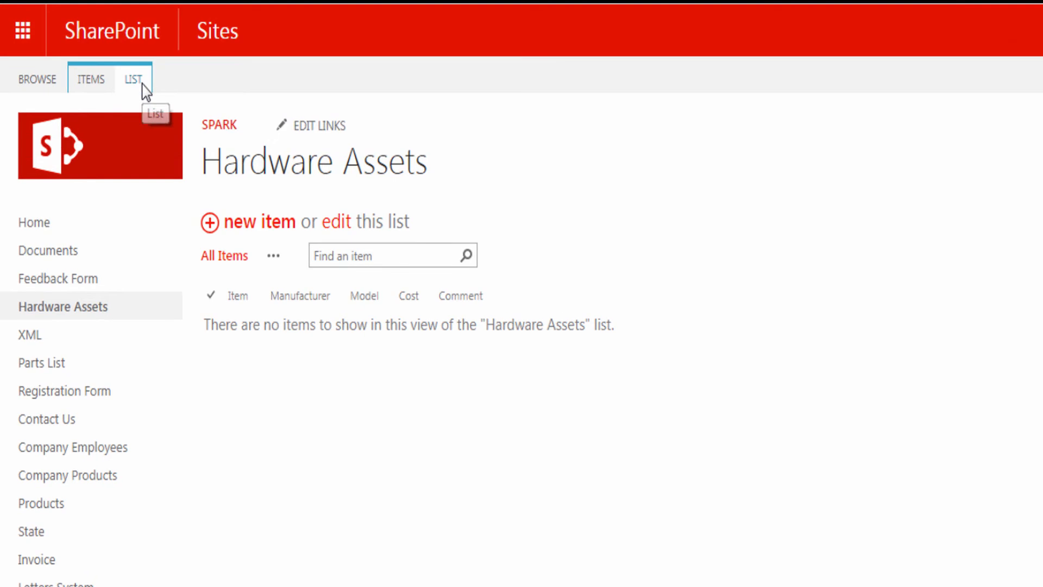
- Open the Hardware Assets form in SPARK Forms Builder from the LIST ribbon
left_click(143, 86)
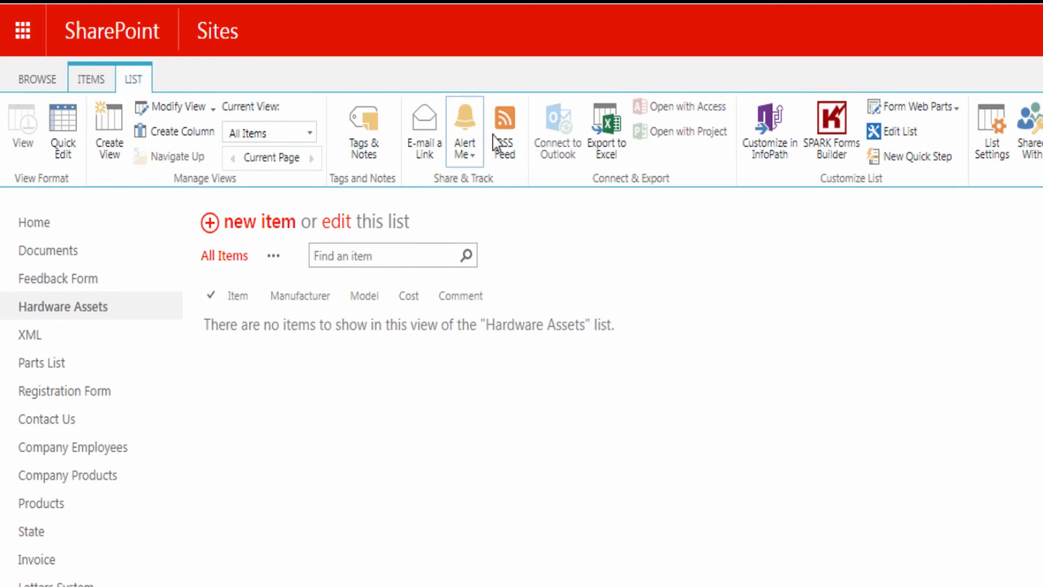
left_click(830, 143)
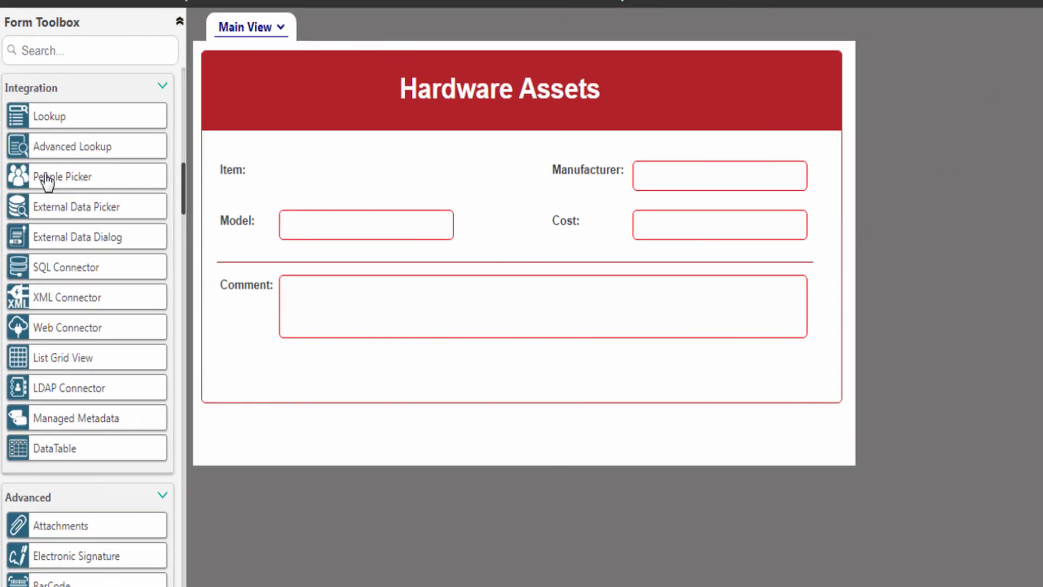
- Place a Web Connector control beside the Item label and rename its ID to Item
left_click_drag(46, 329, 375, 181)
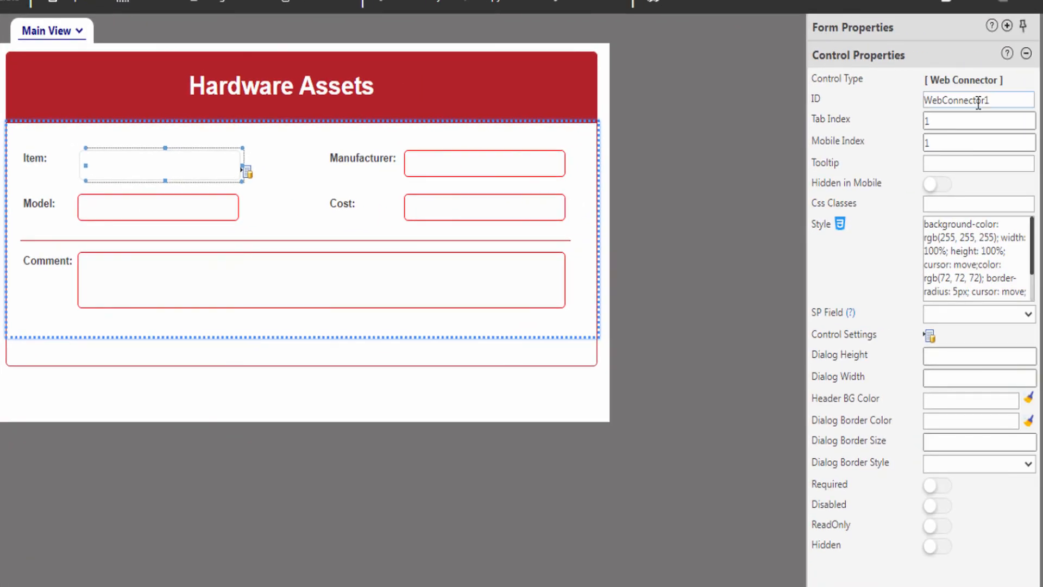
left_click_drag(1002, 101, 908, 100)
type("Item")
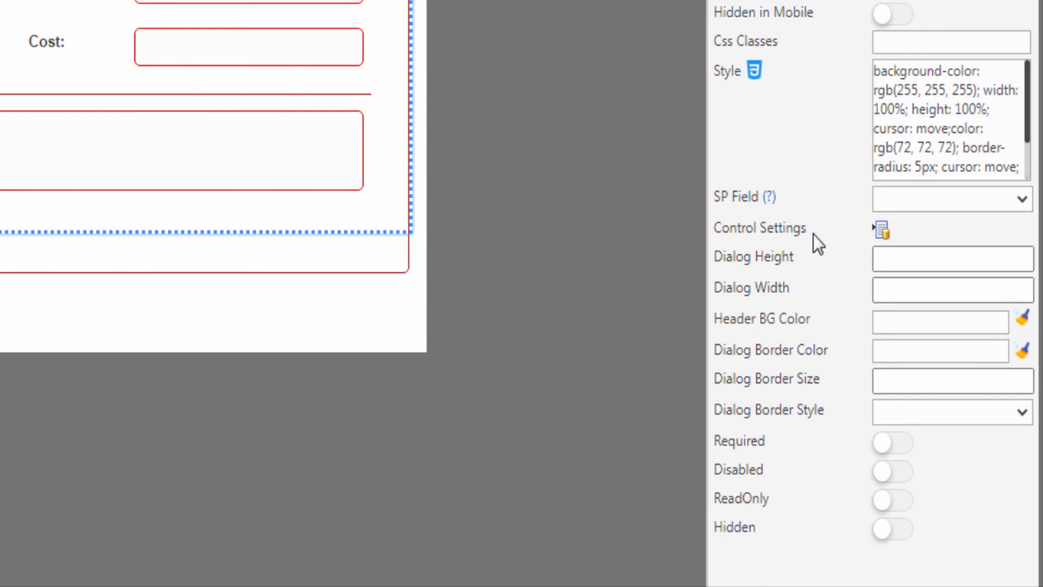
- Set the connector's service type to REST with a GET request to the pasted web service URL
left_click(882, 231)
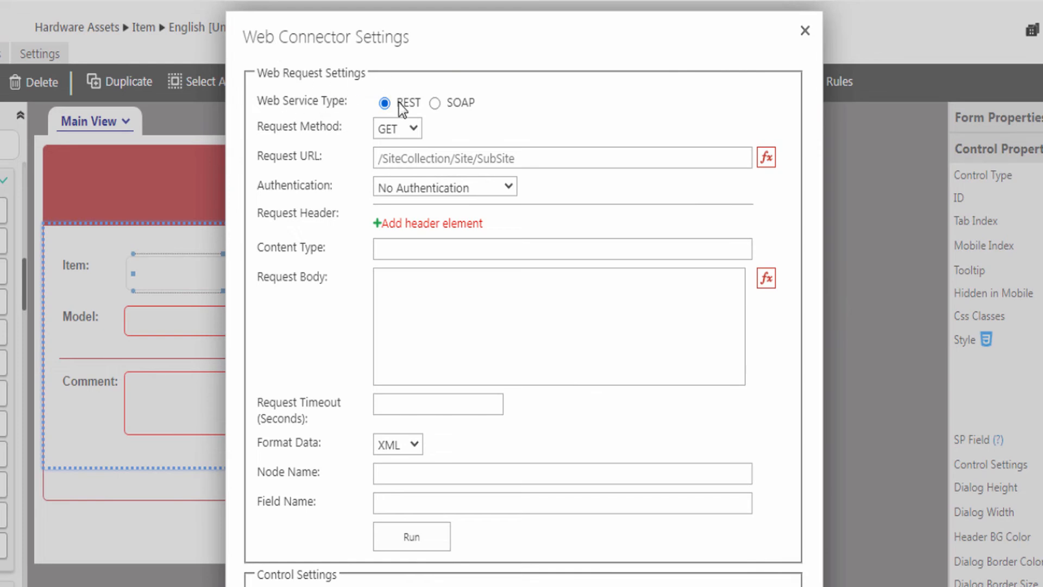
left_click(442, 107)
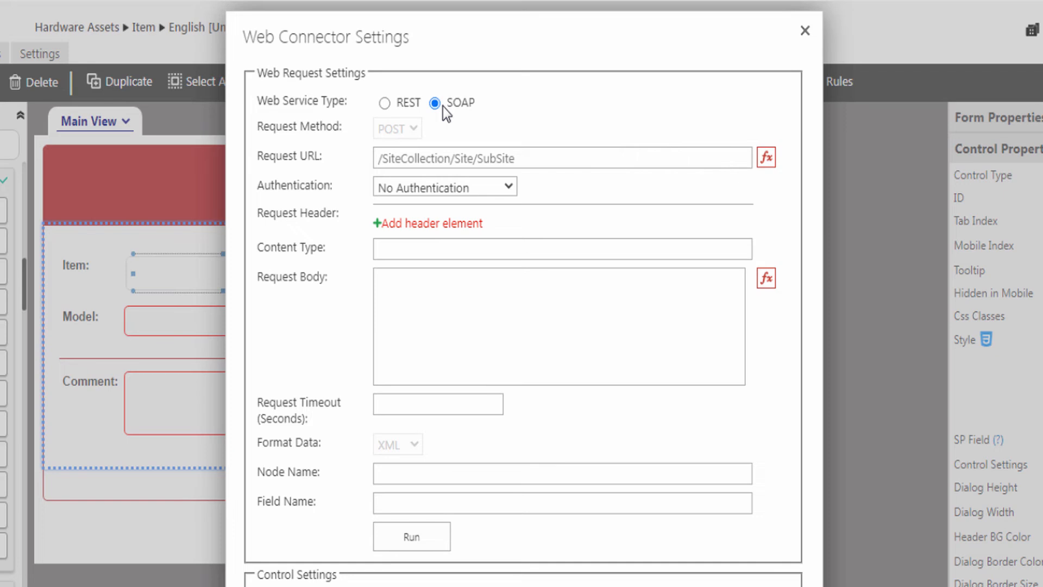
left_click(386, 104)
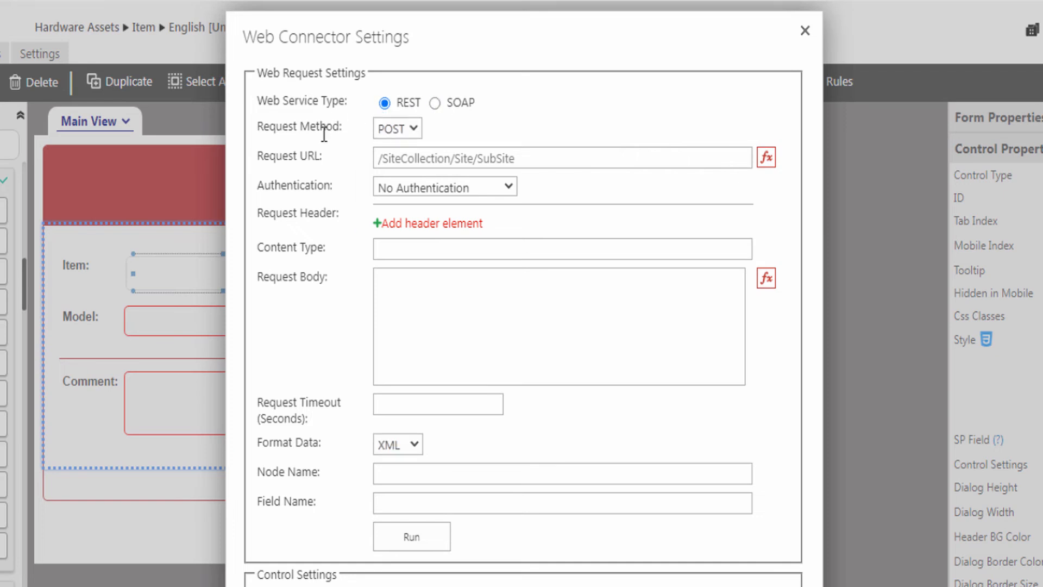
left_click(395, 131)
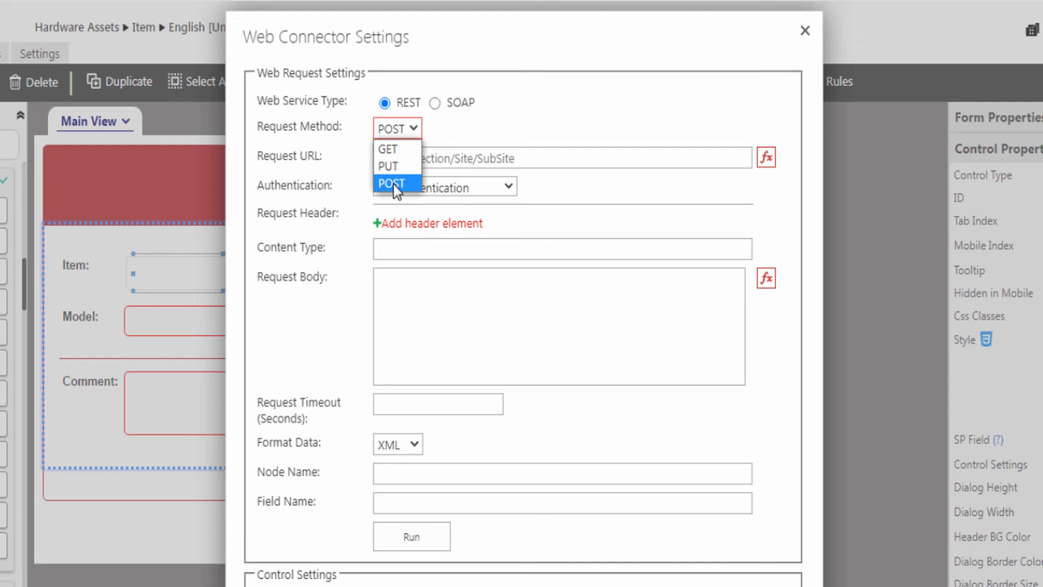
left_click(385, 150)
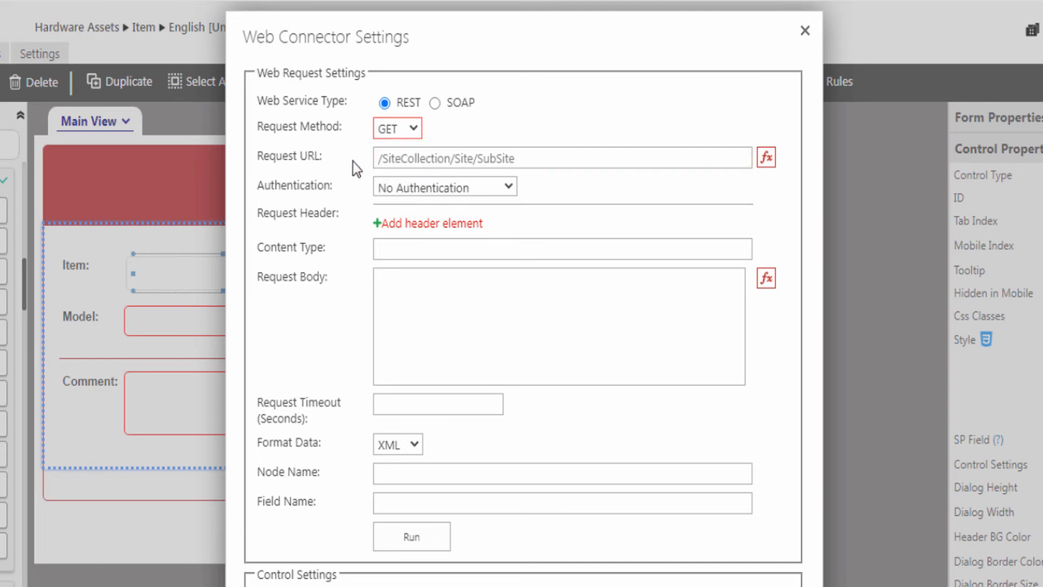
left_click(410, 158)
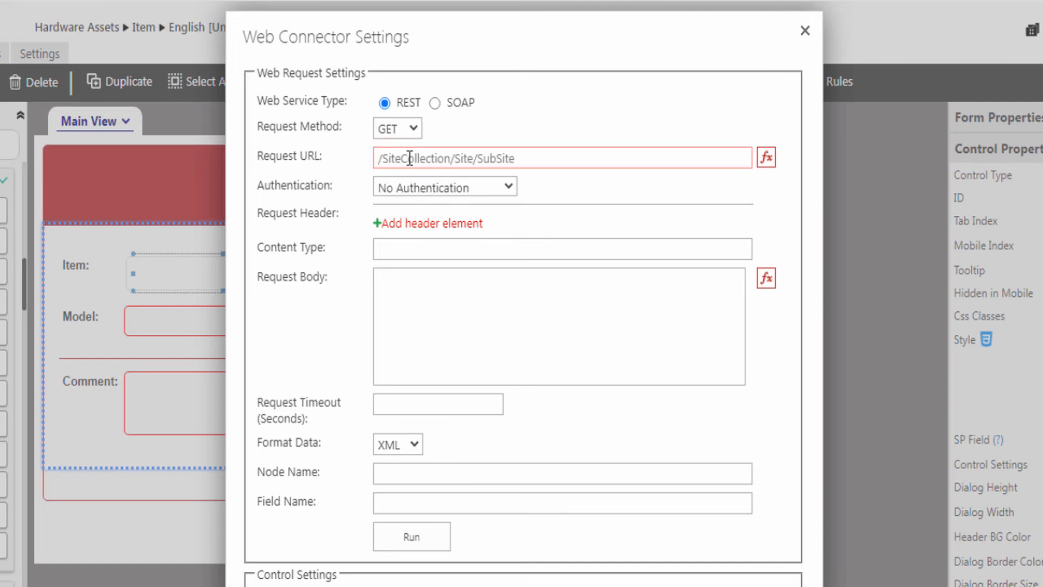
key("ctrl+v")
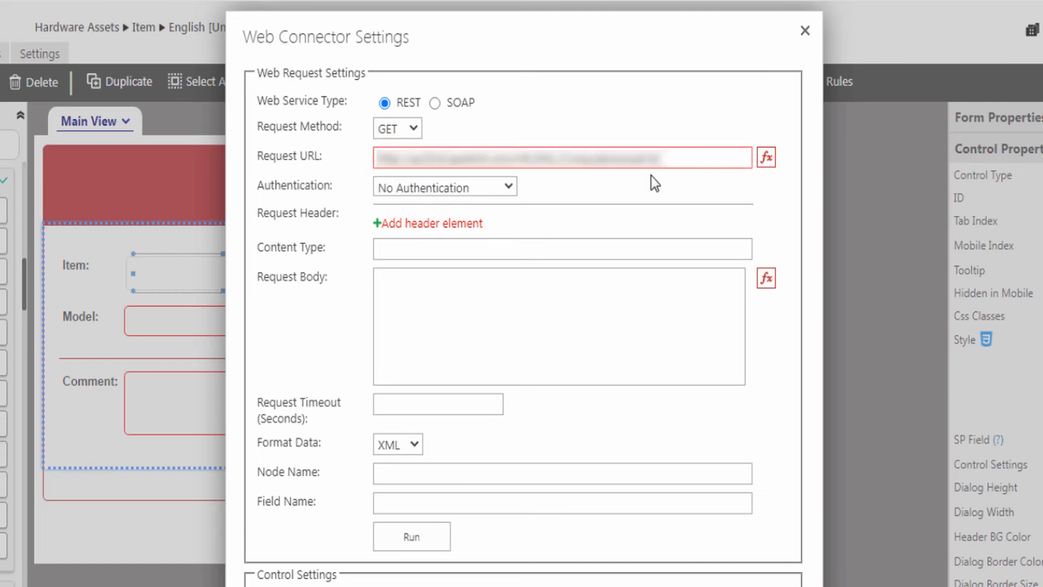
left_click(342, 197)
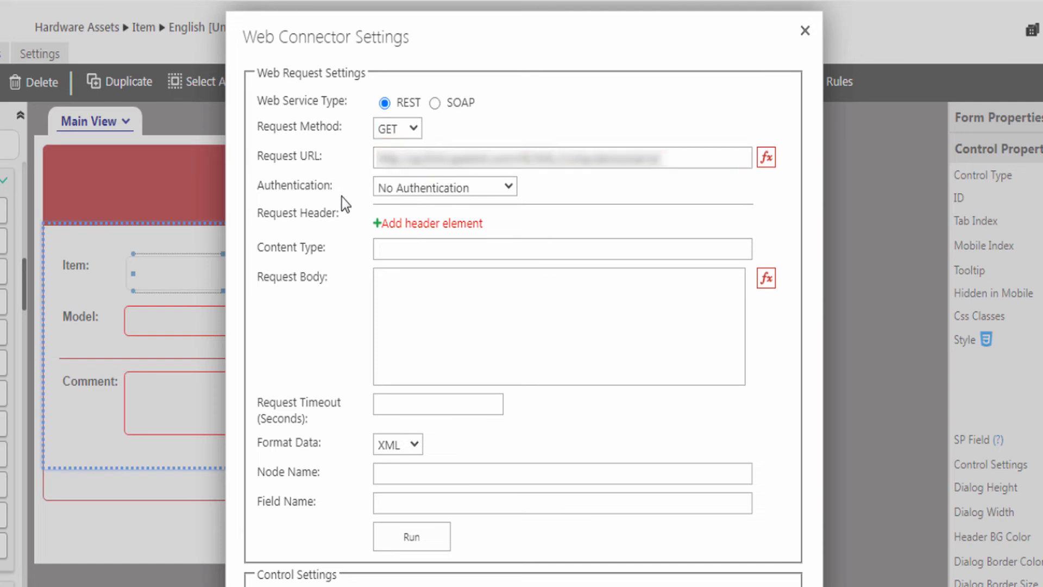
- Choose Forms Authentication and enter the account's username and password credentials
left_click(422, 191)
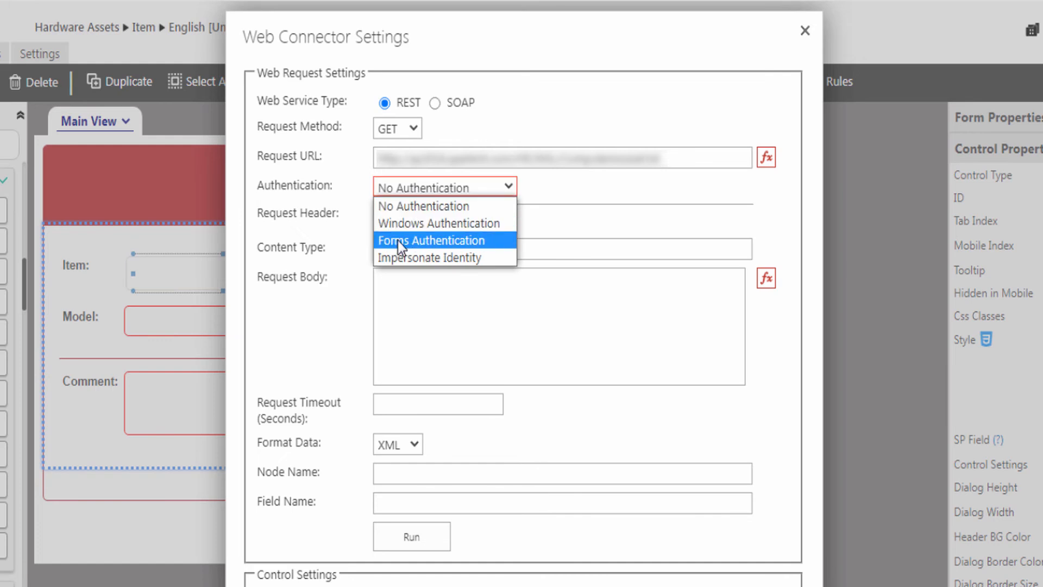
left_click(449, 242)
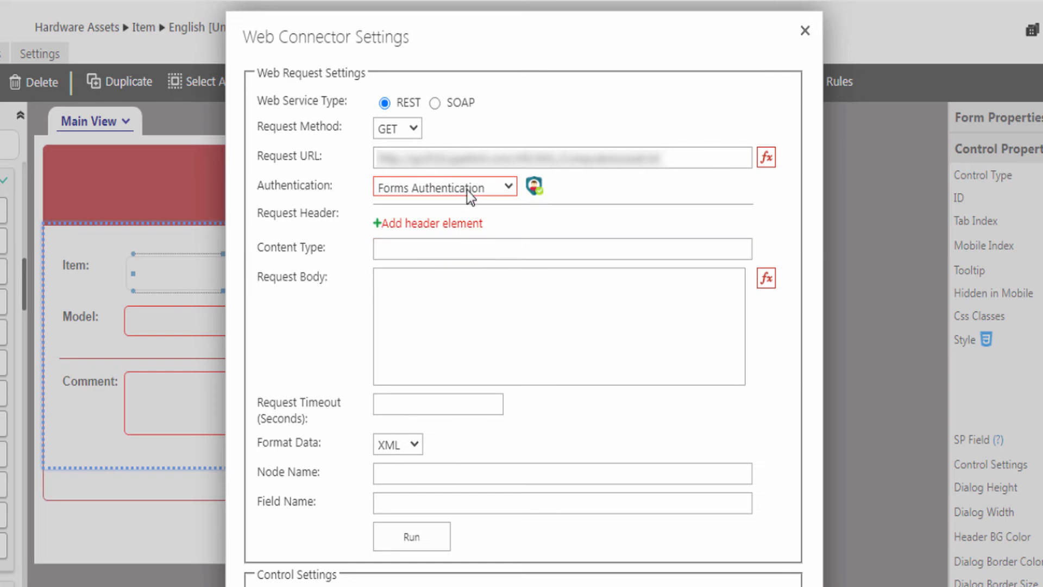
left_click(534, 188)
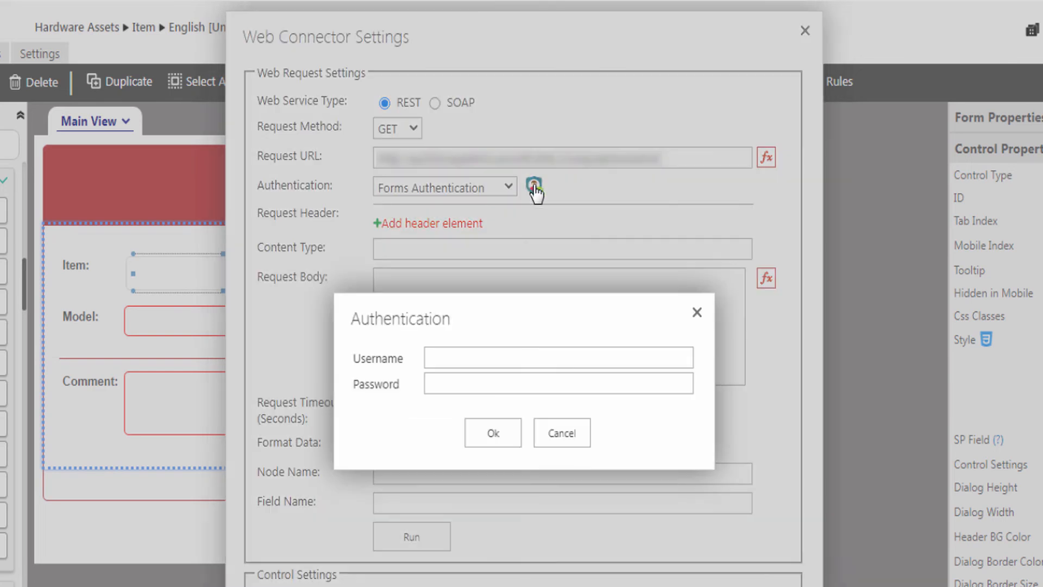
left_click(437, 359)
type("administrator")
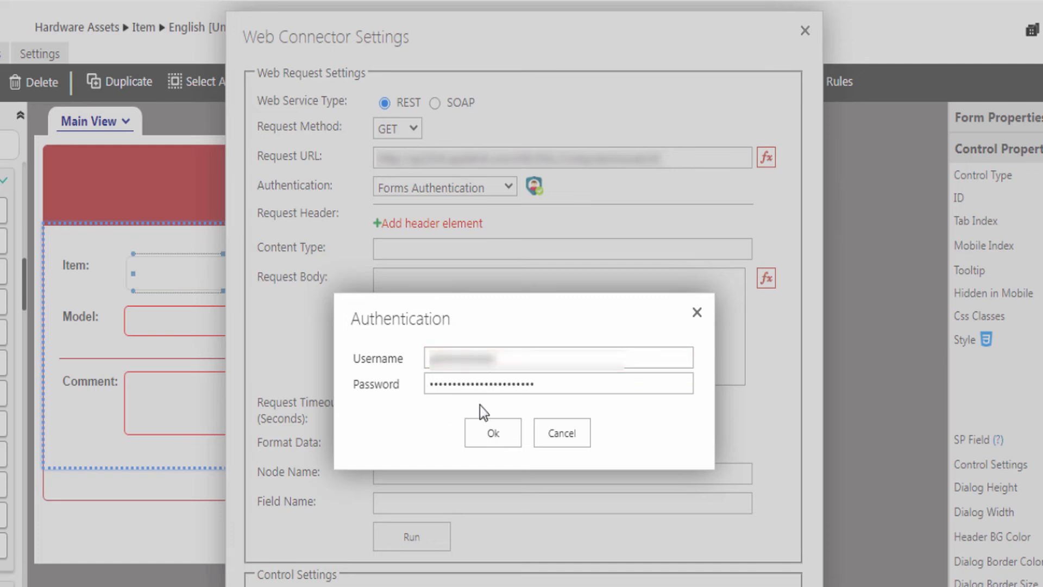
left_click(486, 436)
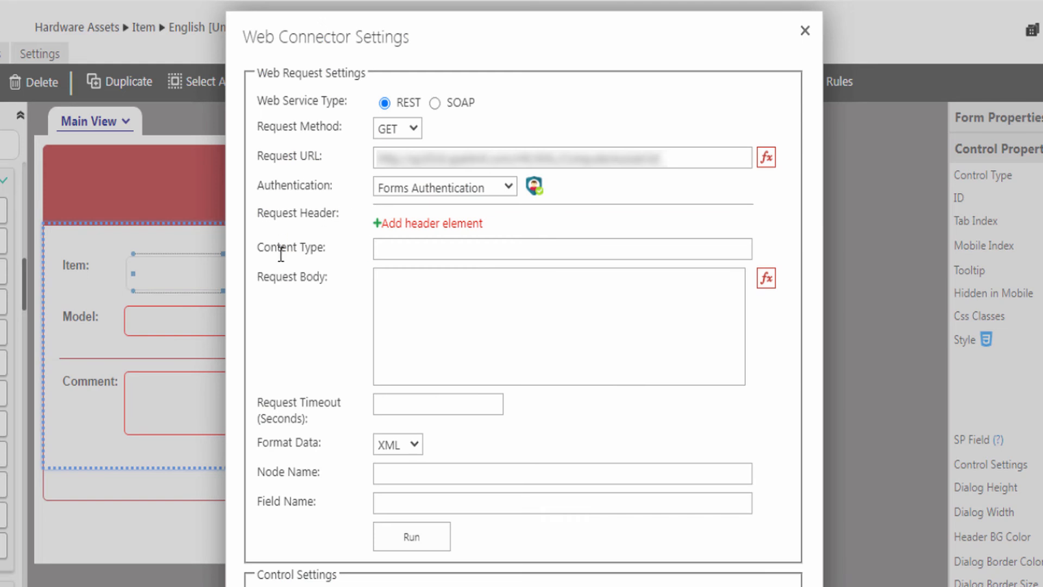
- Set a 1500-second timeout and JSON data format, then test the request
left_click(379, 274)
left_click(390, 403)
type("1500")
left_click(386, 446)
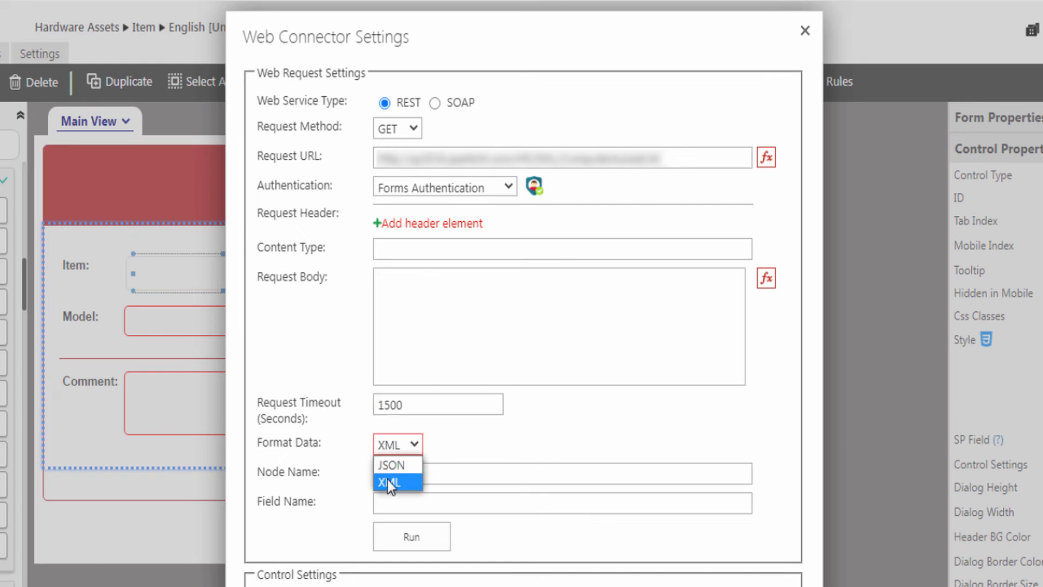
left_click(385, 465)
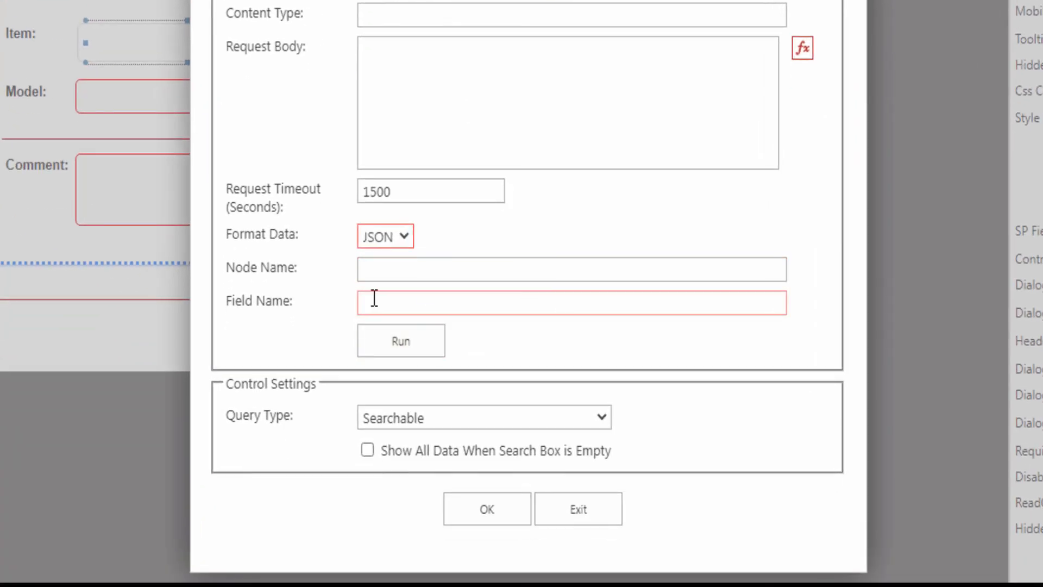
left_click(379, 350)
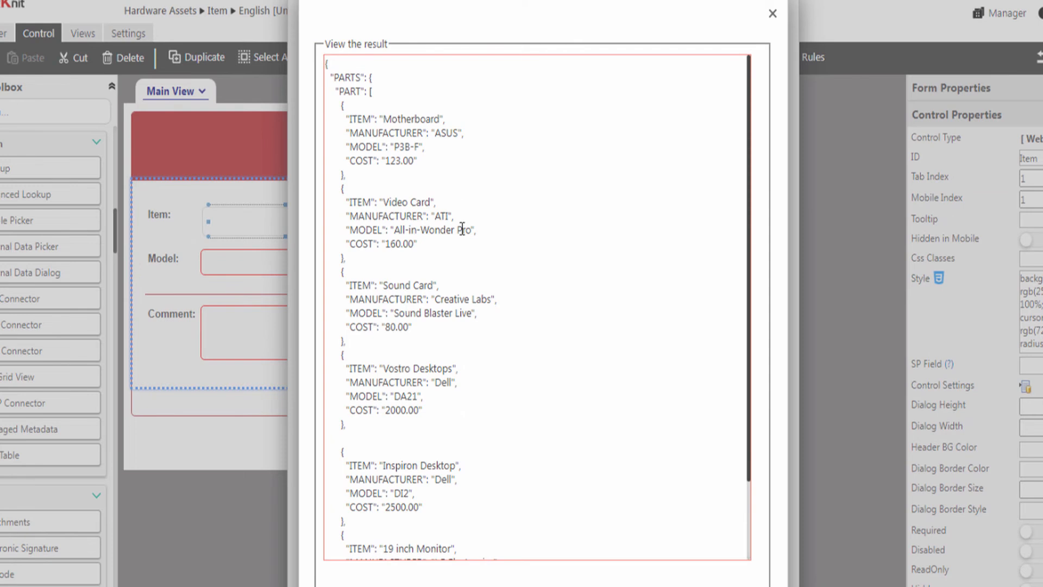
left_click(770, 19)
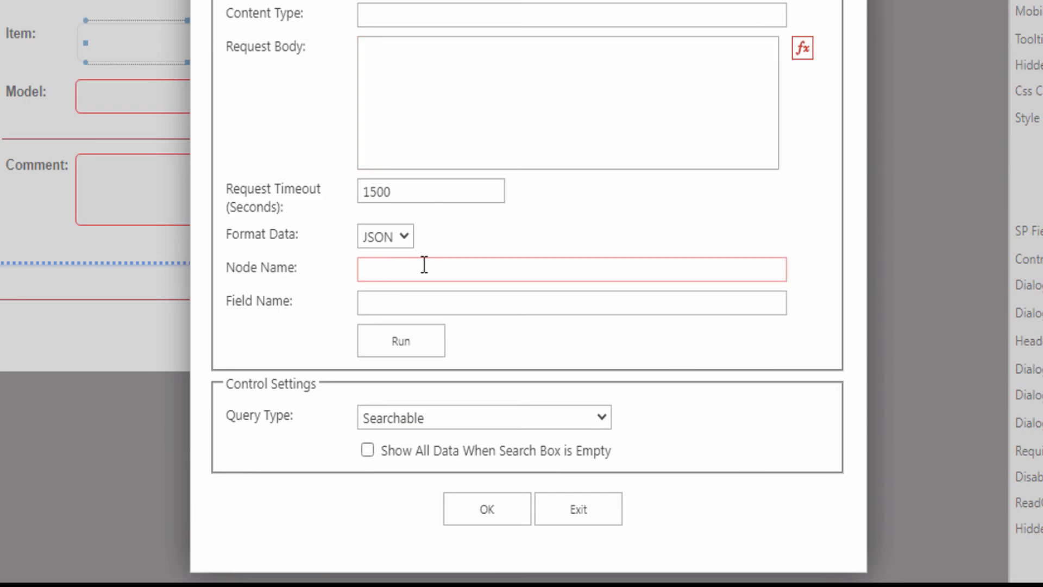
- Set Node Name to PART and Field Name to ITEM
left_click(365, 270)
type("PART")
left_click(422, 309)
type("ITEM")
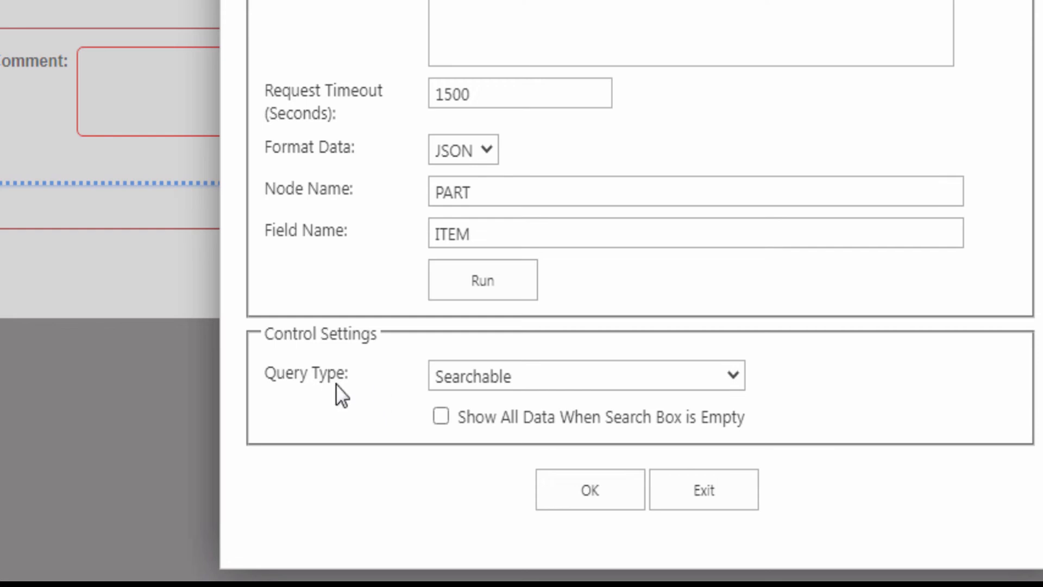
- Keep the Query Type as Searchable and apply the connector settings with OK
left_click(461, 379)
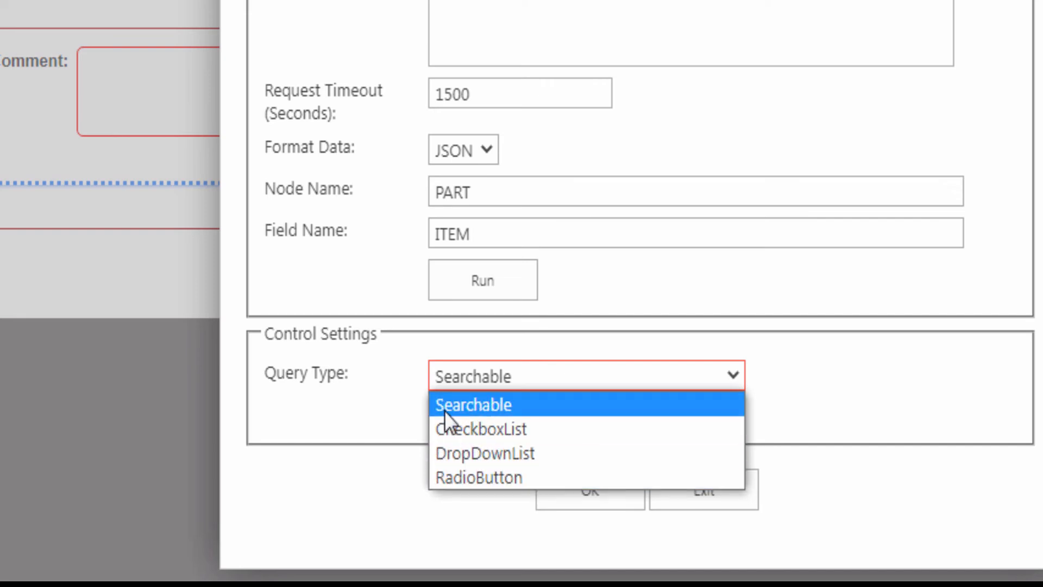
left_click(480, 405)
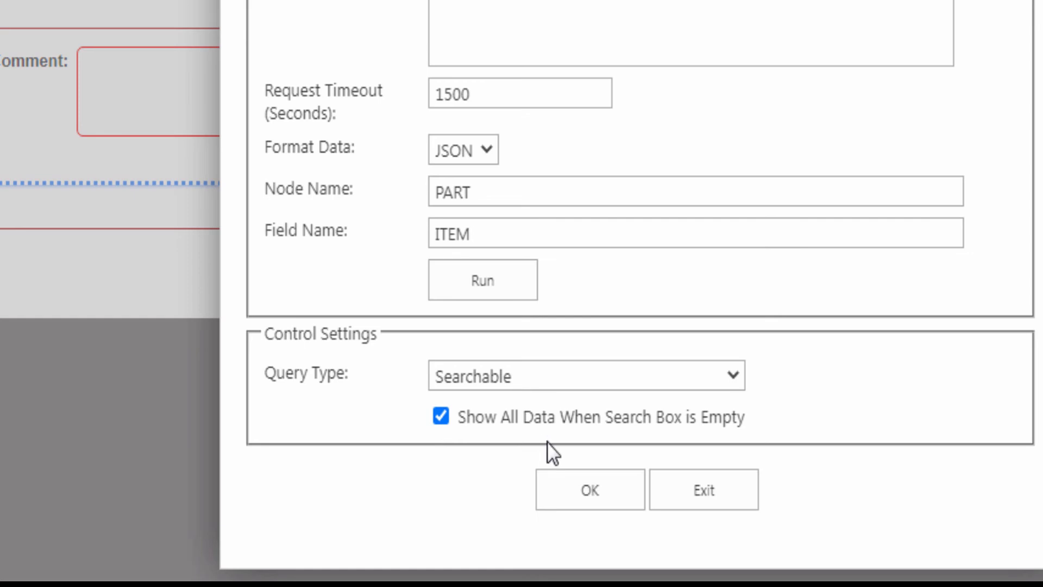
left_click(581, 491)
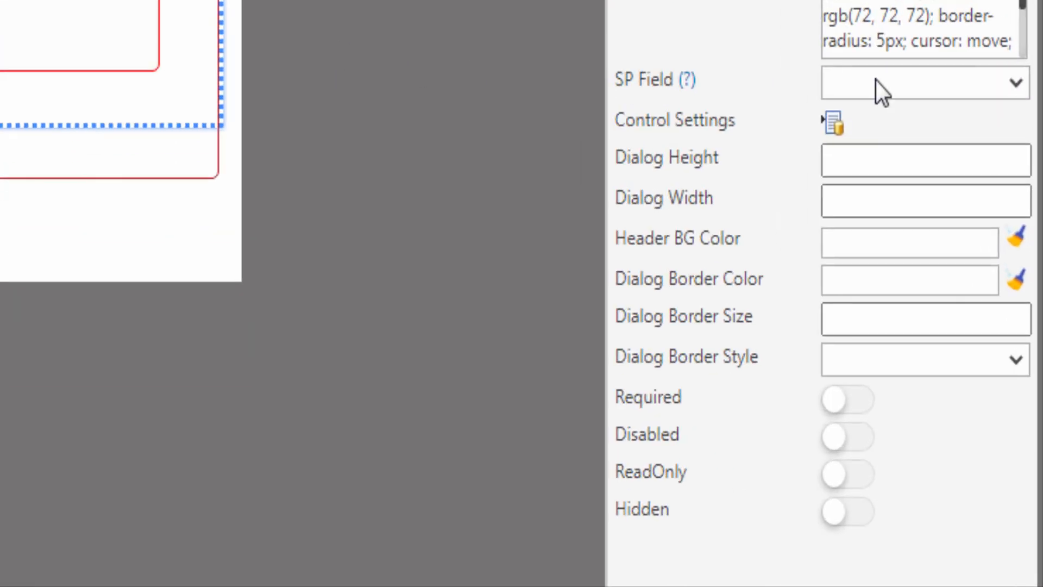
- Bind the control to the Item SharePoint field and switch on Required
left_click(843, 82)
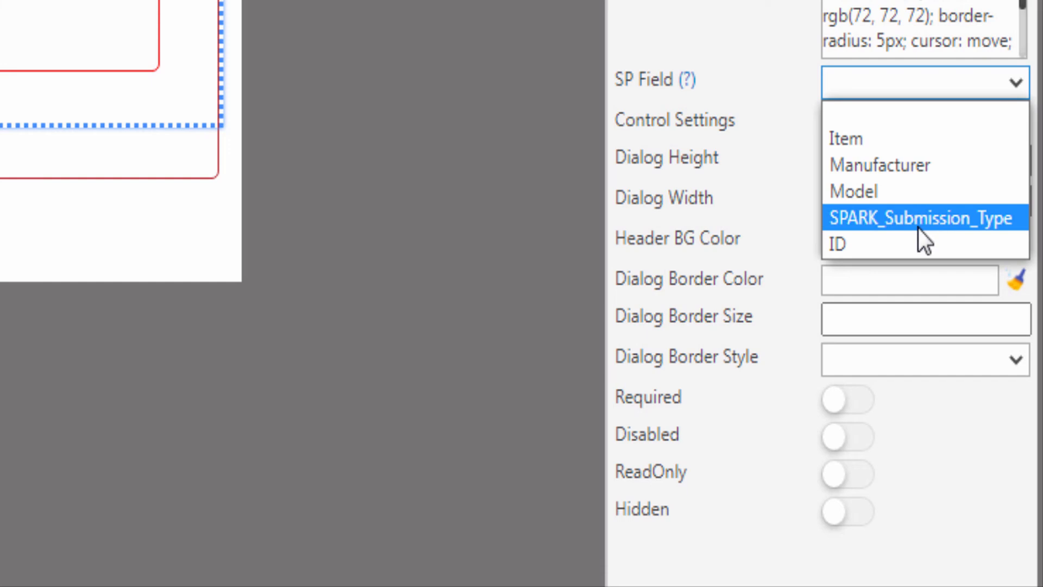
left_click(857, 144)
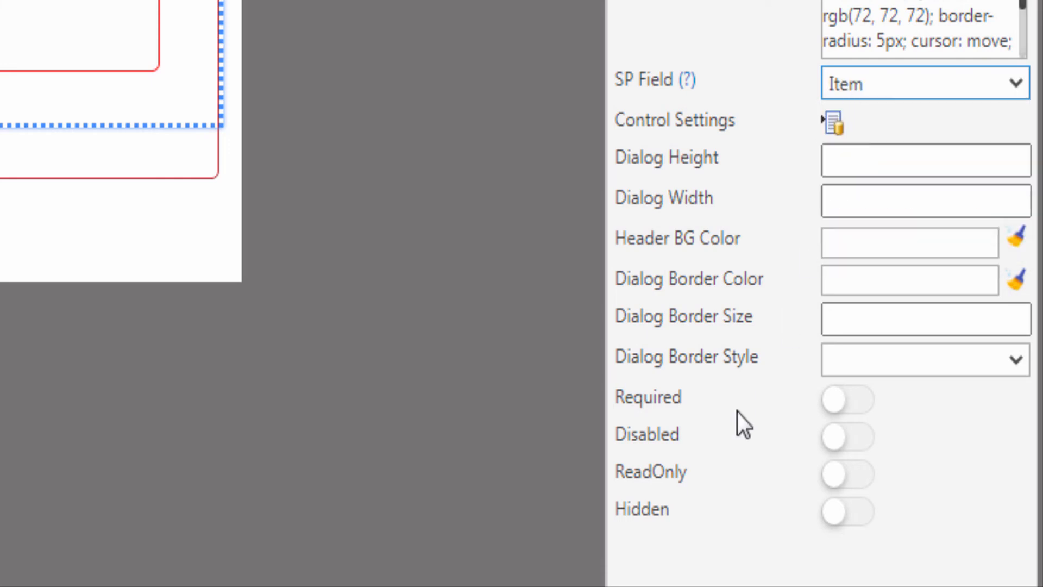
left_click(853, 402)
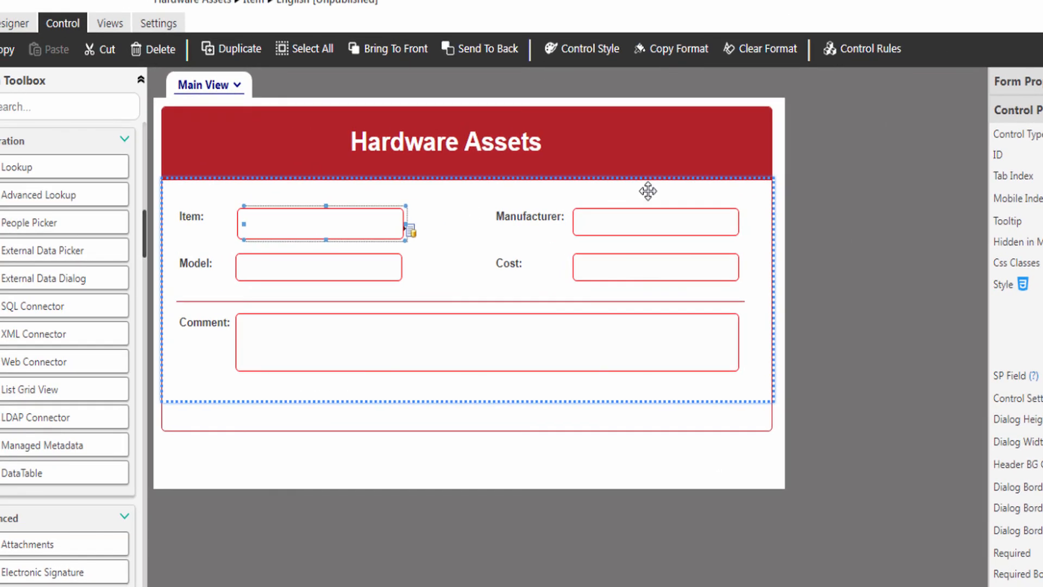
- Add a rule named generateWebConnectorData of type Action on onChange, limited to this control
left_click(860, 53)
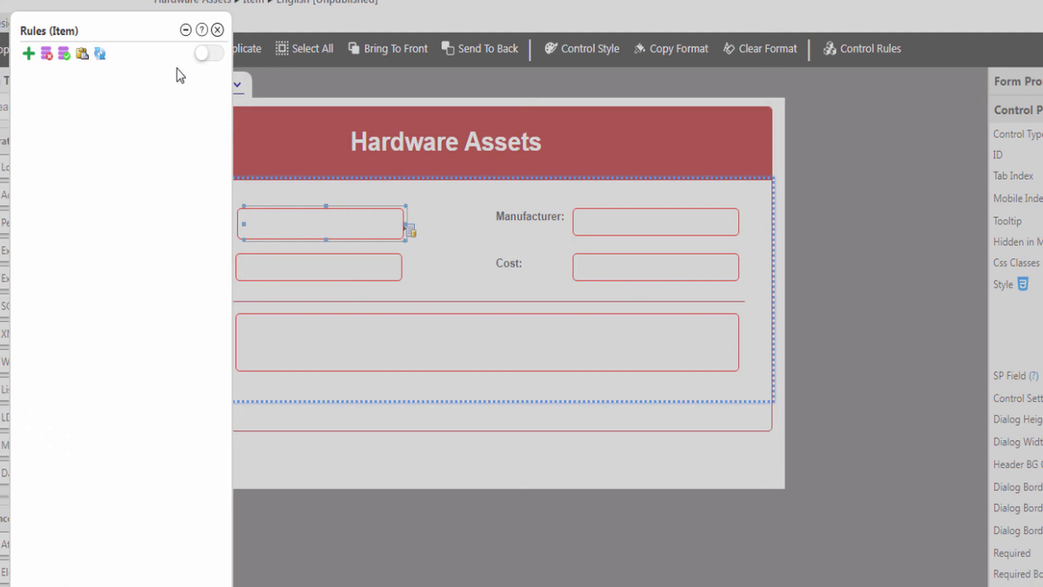
left_click(29, 54)
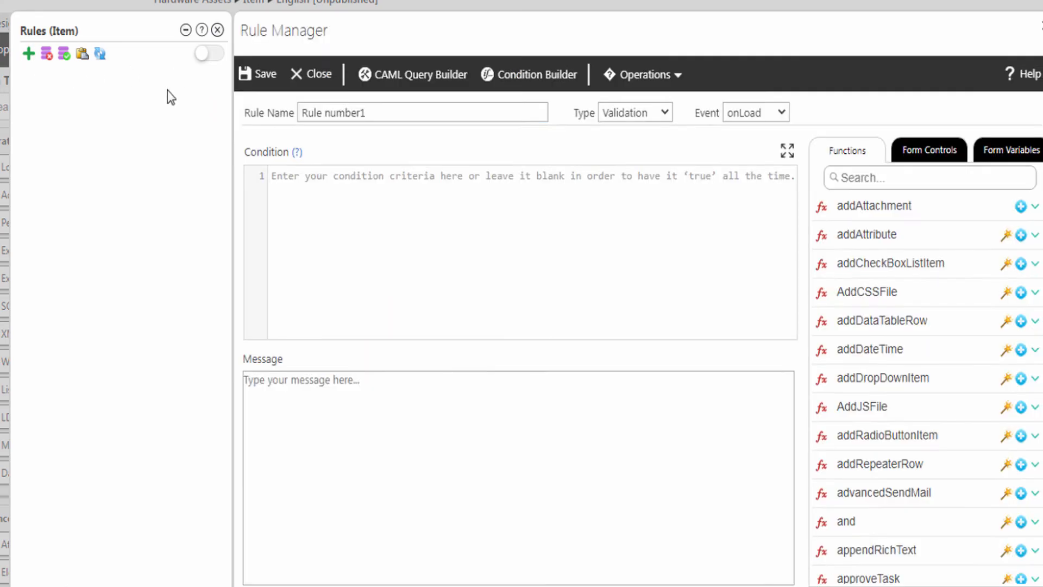
type("generateWebConnectorData")
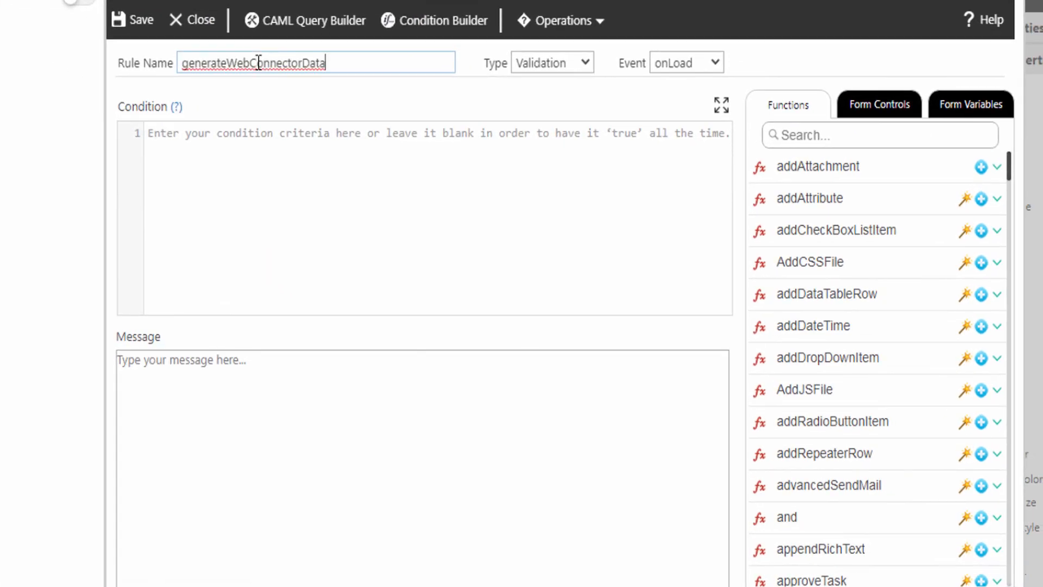
left_click(527, 63)
left_click(532, 101)
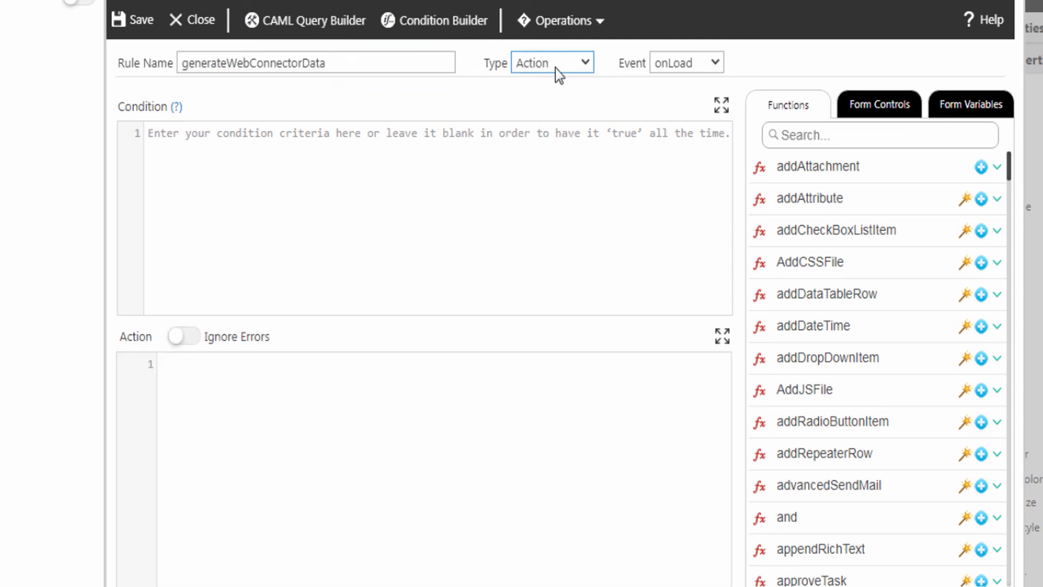
left_click(663, 68)
left_click(672, 118)
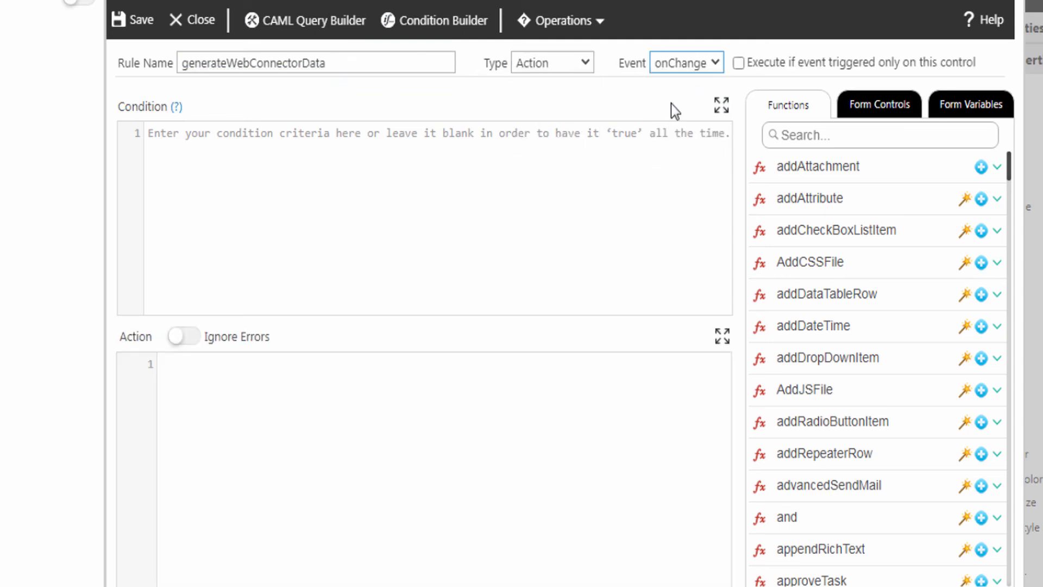
left_click(739, 63)
- Set the rule condition to Item != ''
left_click(157, 133)
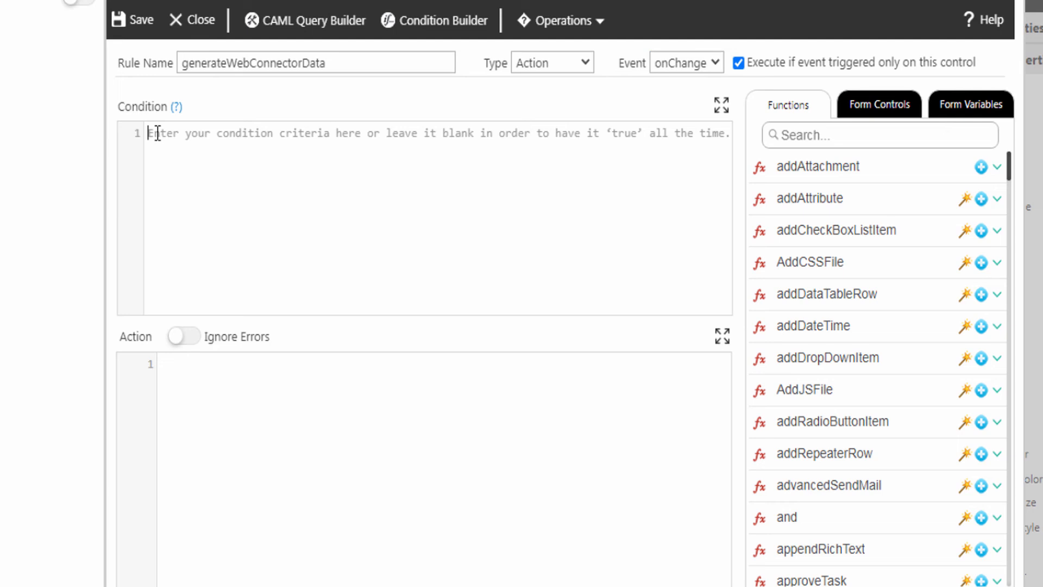
left_click(874, 109)
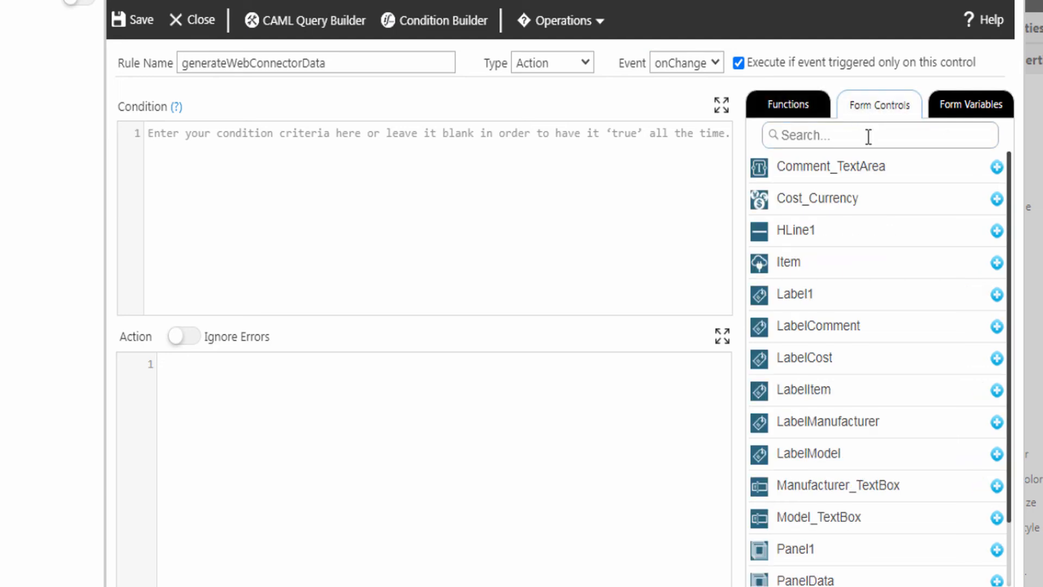
left_click(997, 265)
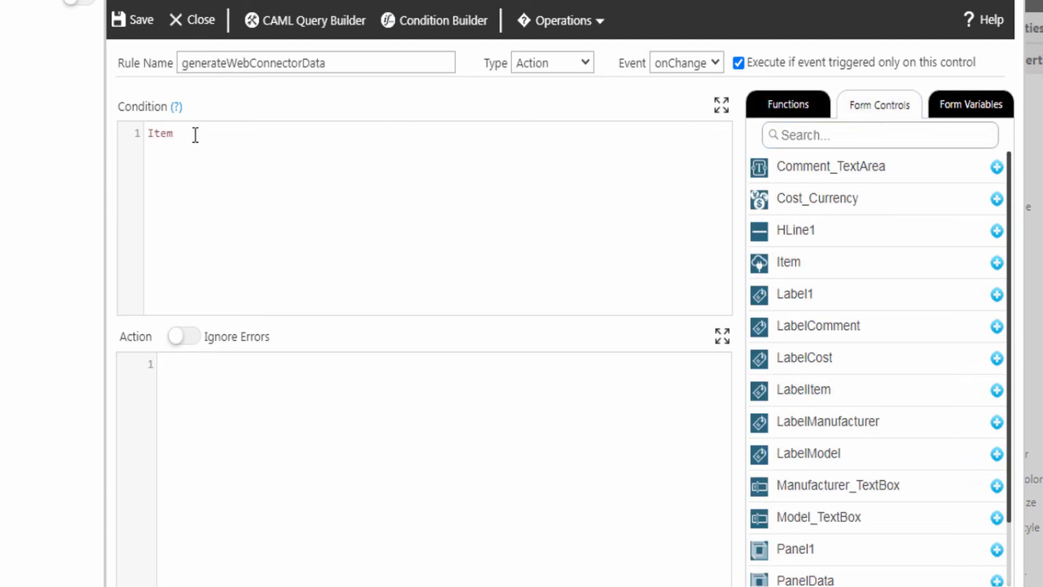
type("!= ''")
- Search the function list for generateWebConnectorData for the rule's action
left_click(166, 370)
left_click(773, 108)
left_click(810, 139)
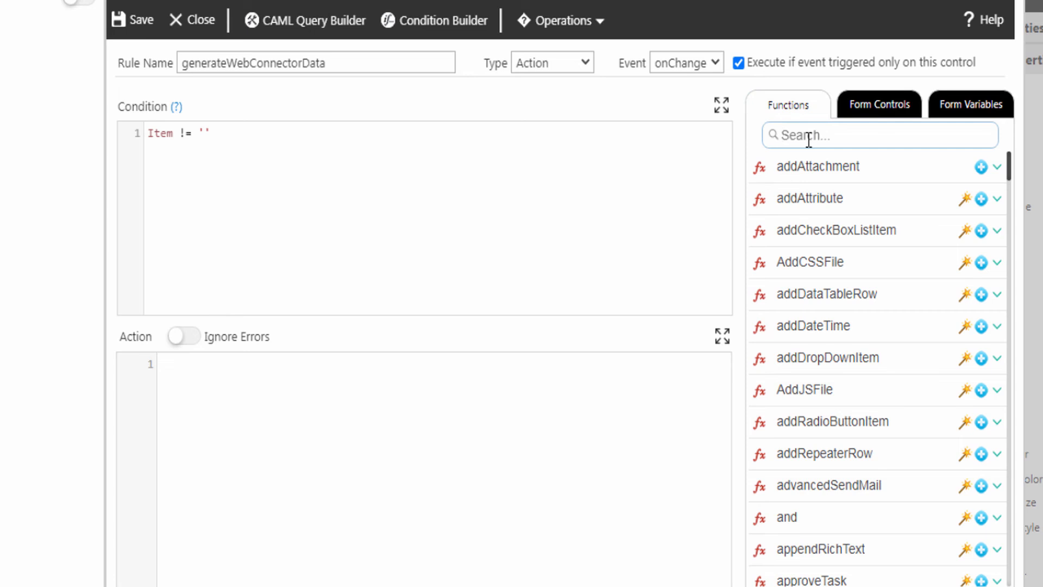
type("generateWebConnectorData")
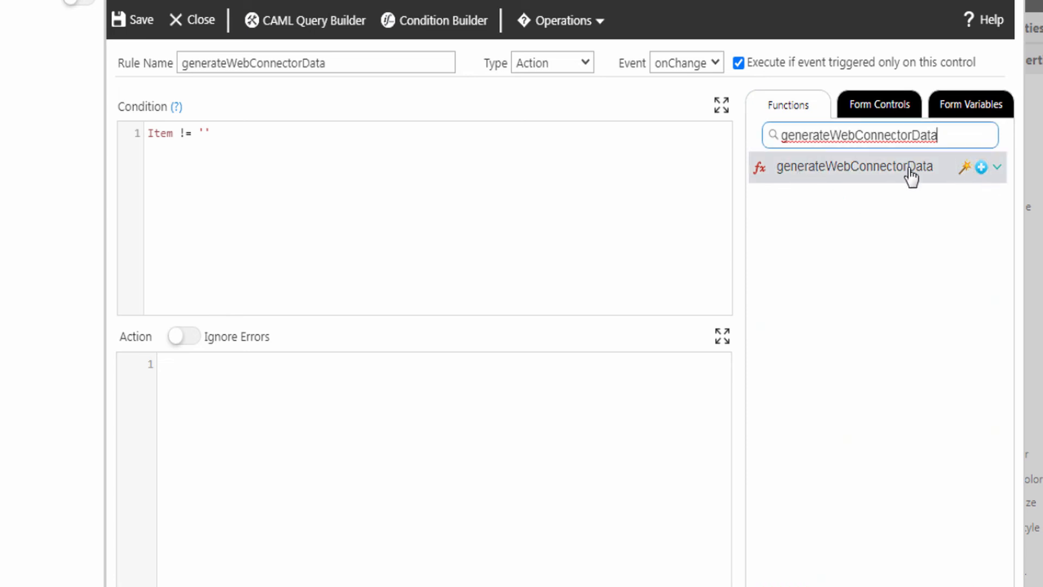
- Insert the generateWebConnectorData template into the action with Item as the connector control
left_click(998, 168)
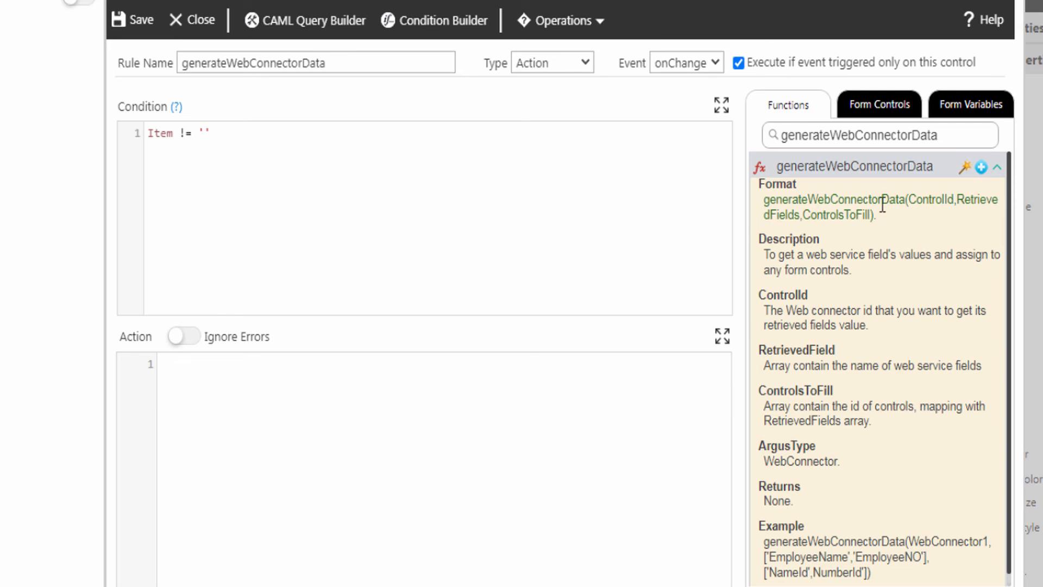
left_click(981, 167)
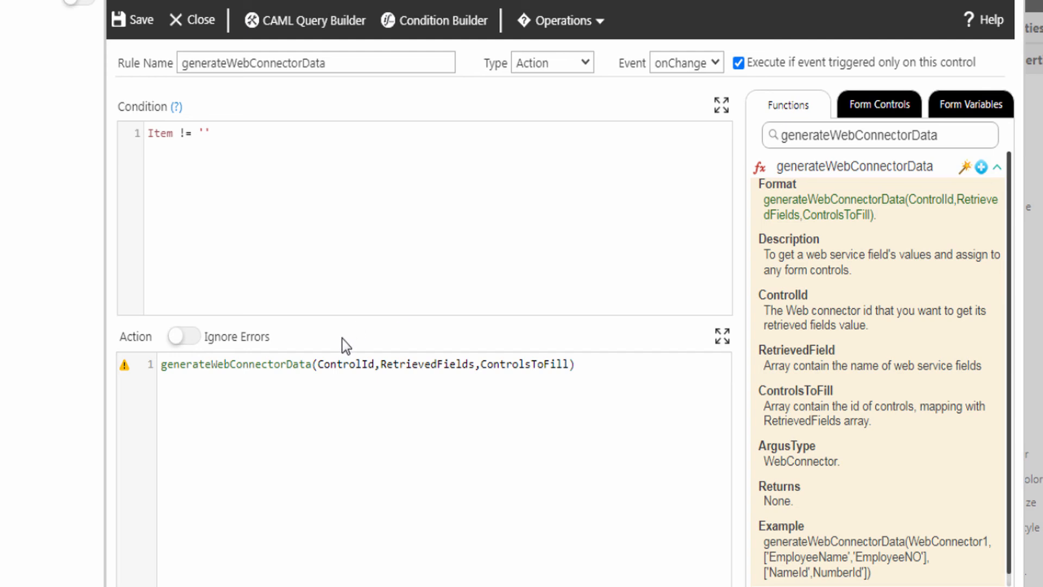
double_click(340, 361)
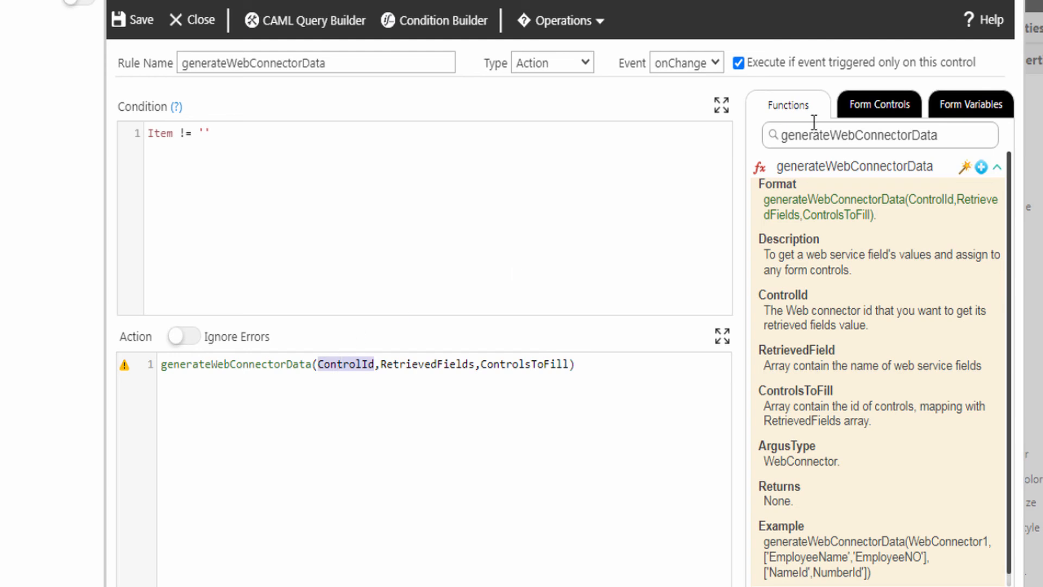
left_click(864, 106)
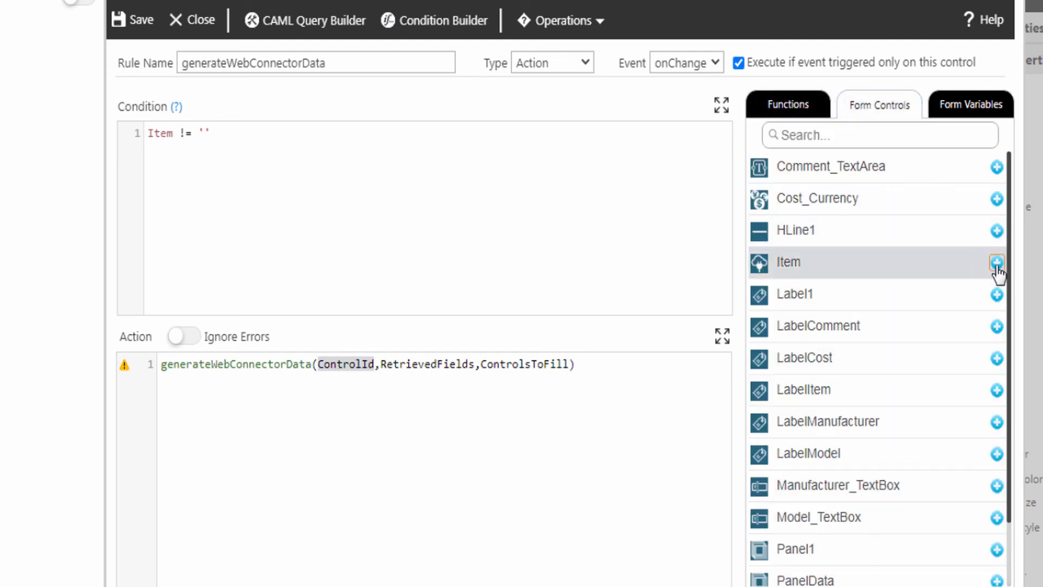
left_click(995, 262)
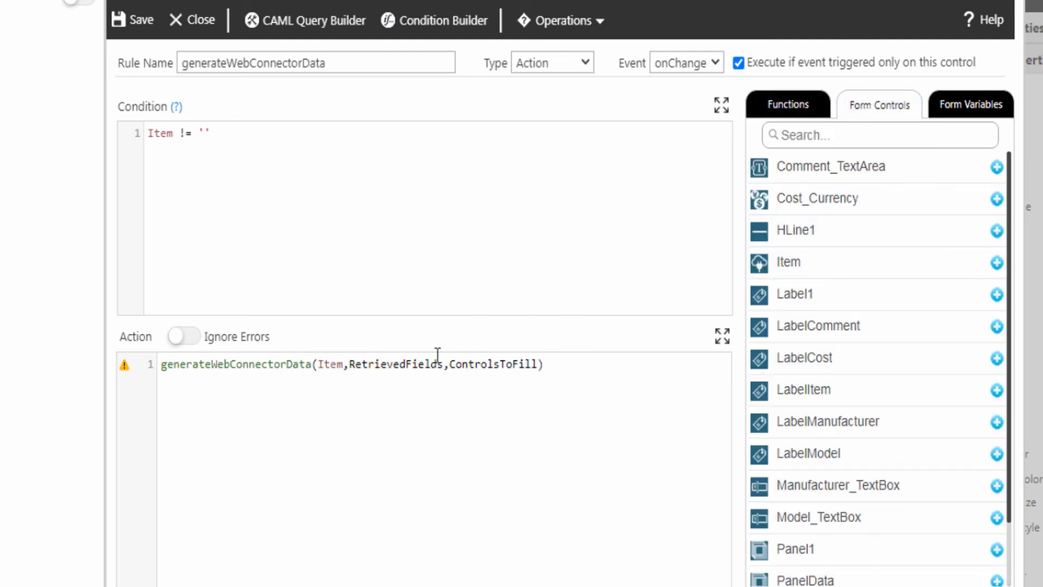
- Map MANUFACTURER, MODEL and COST to Manufacturer_TextBox, Model_TextBox and Cost_Currency, then save the rule
double_click(406, 363)
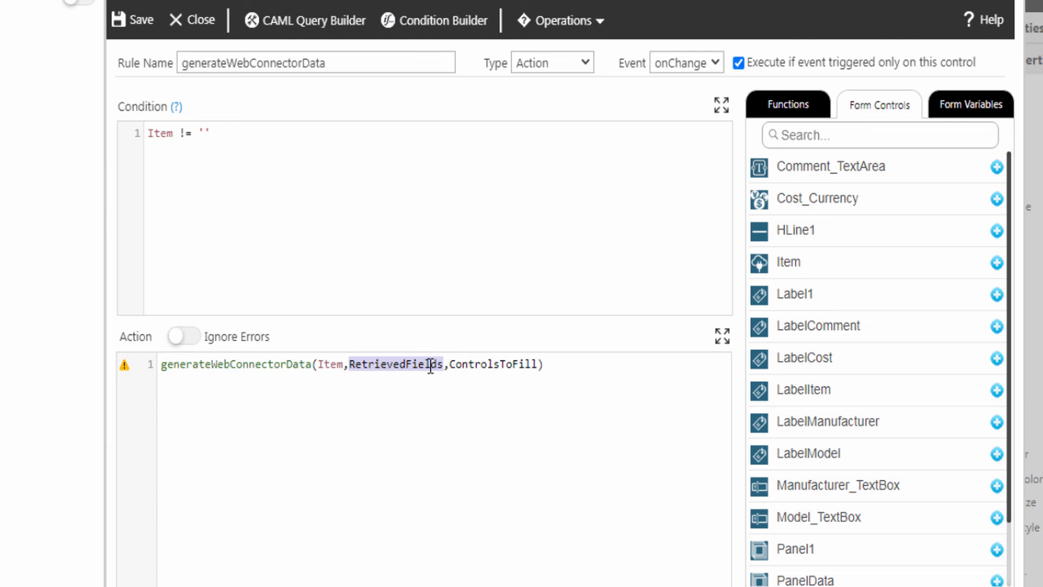
type("[]")
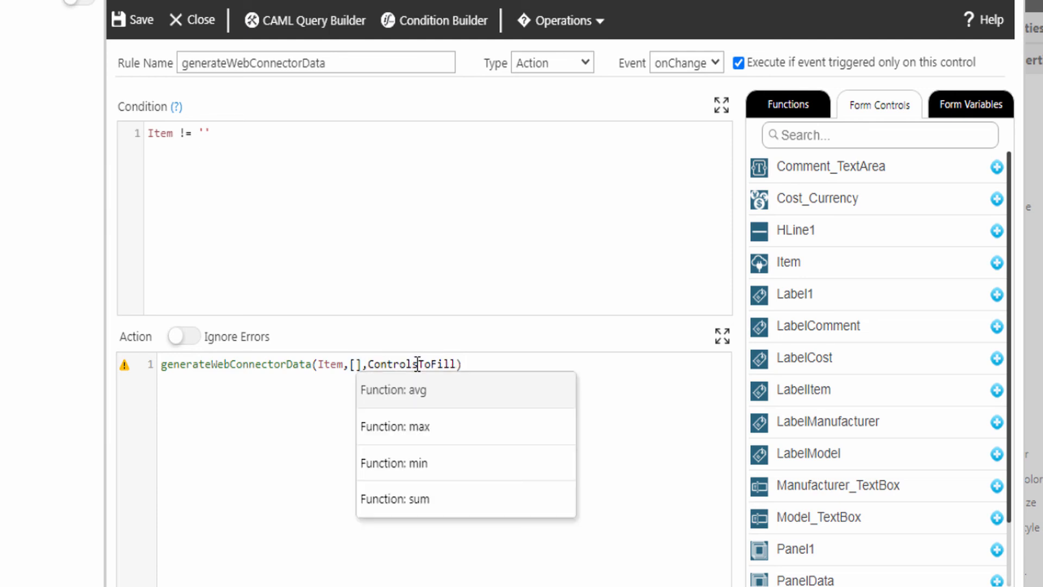
key("Left")
type("'MANUFACTURER','MODEL','COST'")
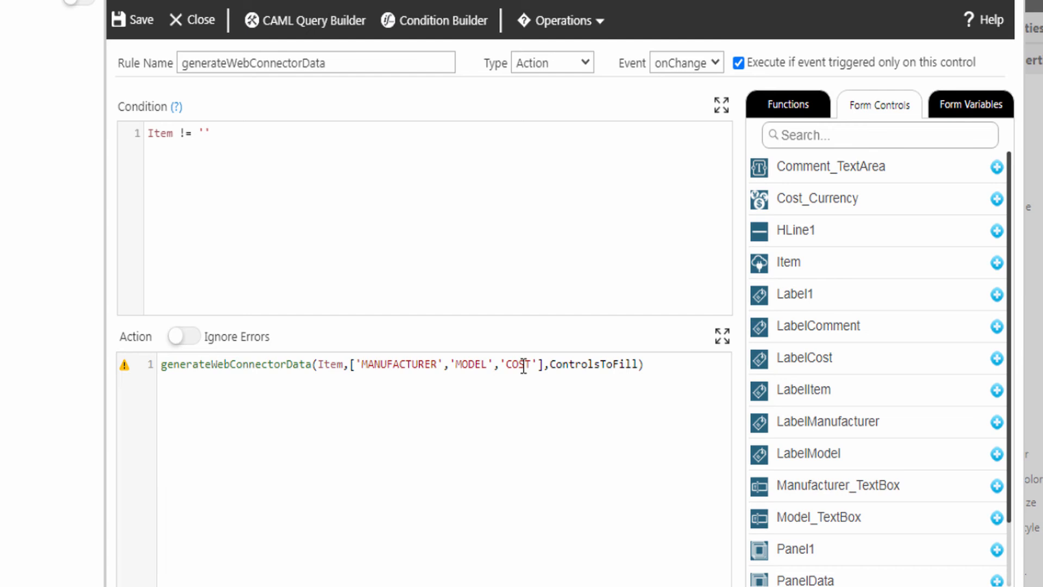
double_click(578, 363)
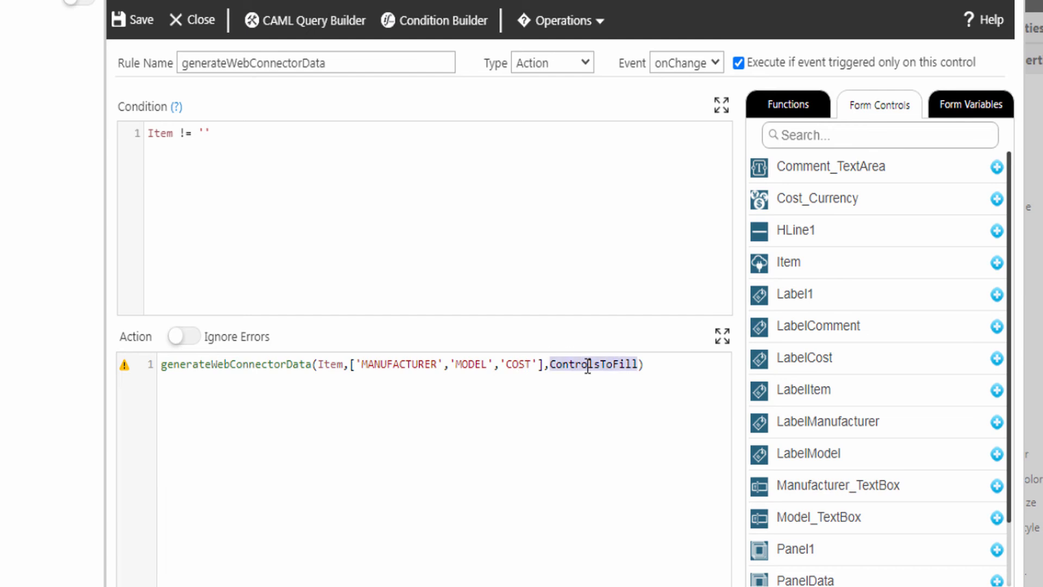
type("[")
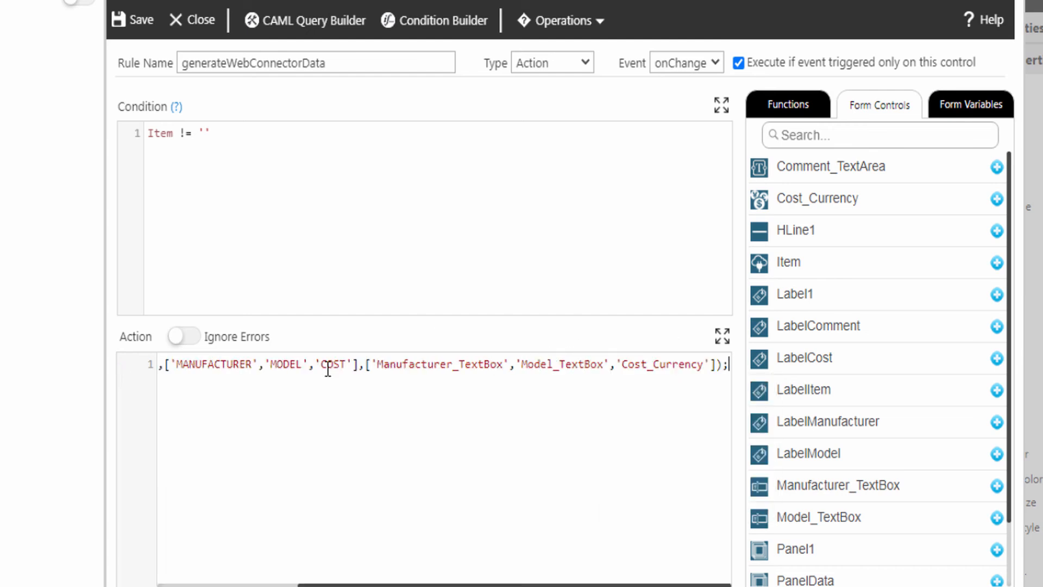
key("Return")
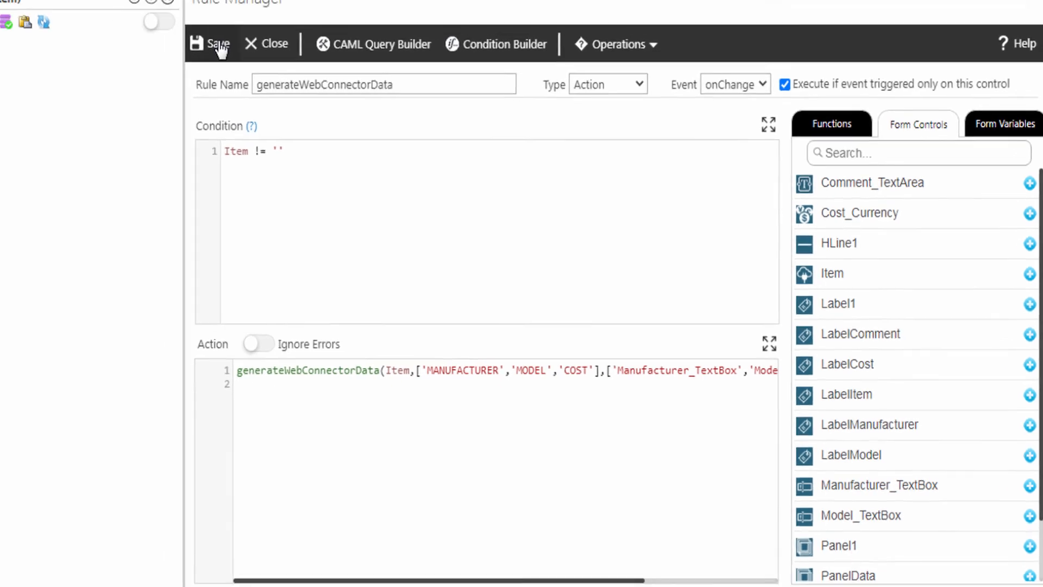
left_click(140, 20)
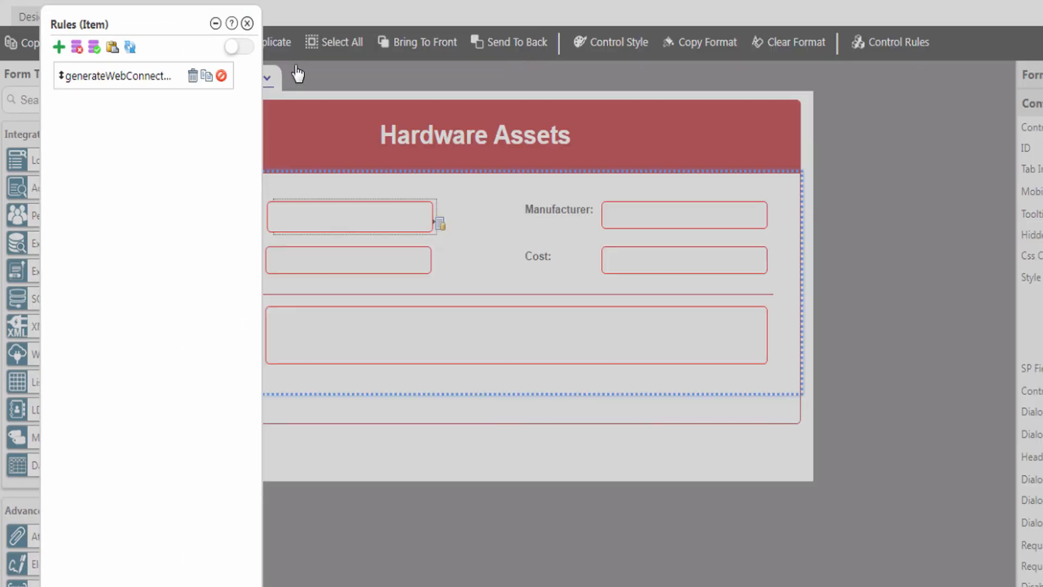
- Close the Item rules and preview the Hardware Assets form
left_click(247, 24)
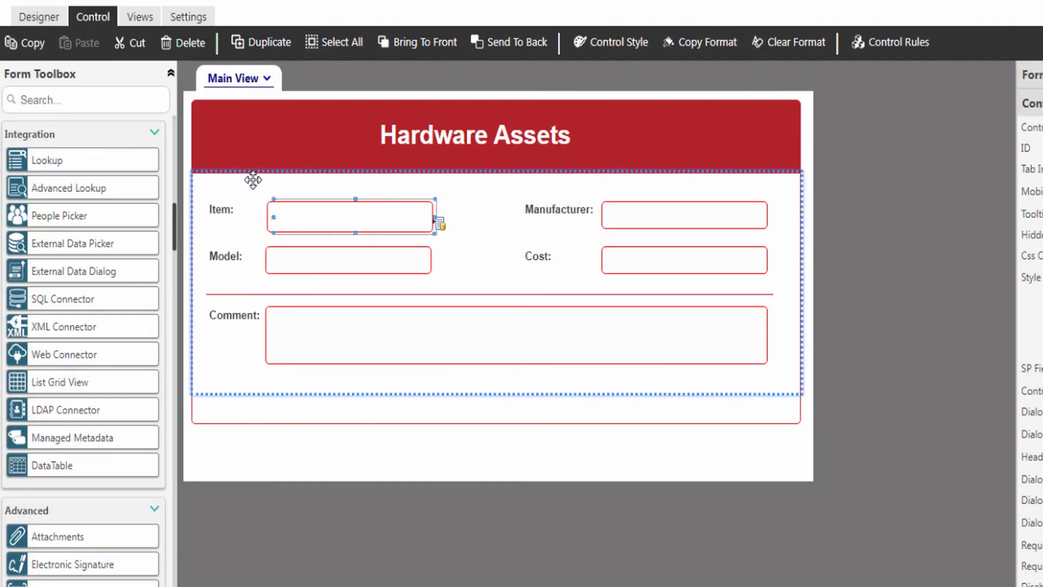
left_click(39, 19)
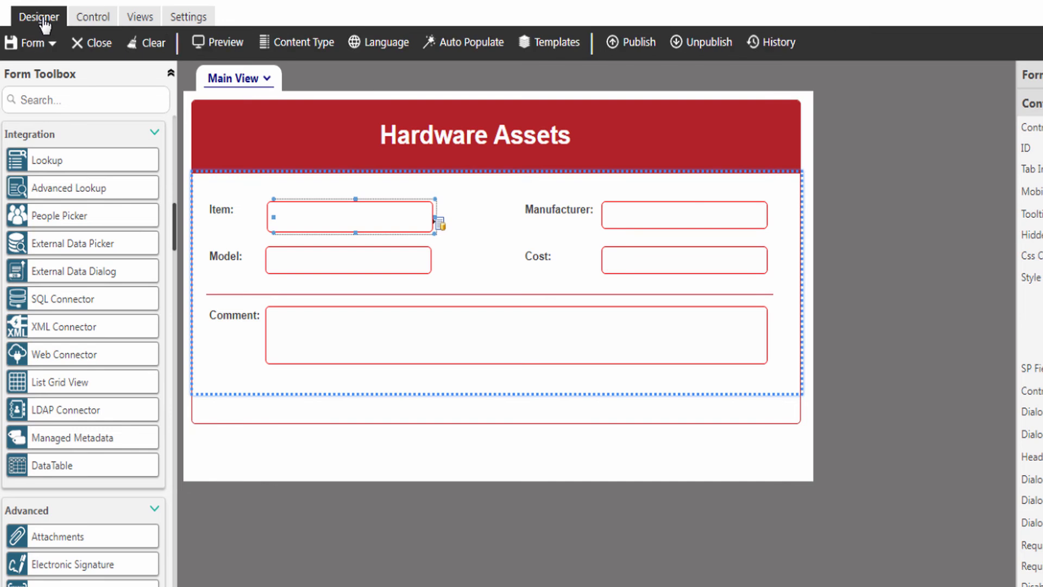
left_click(227, 43)
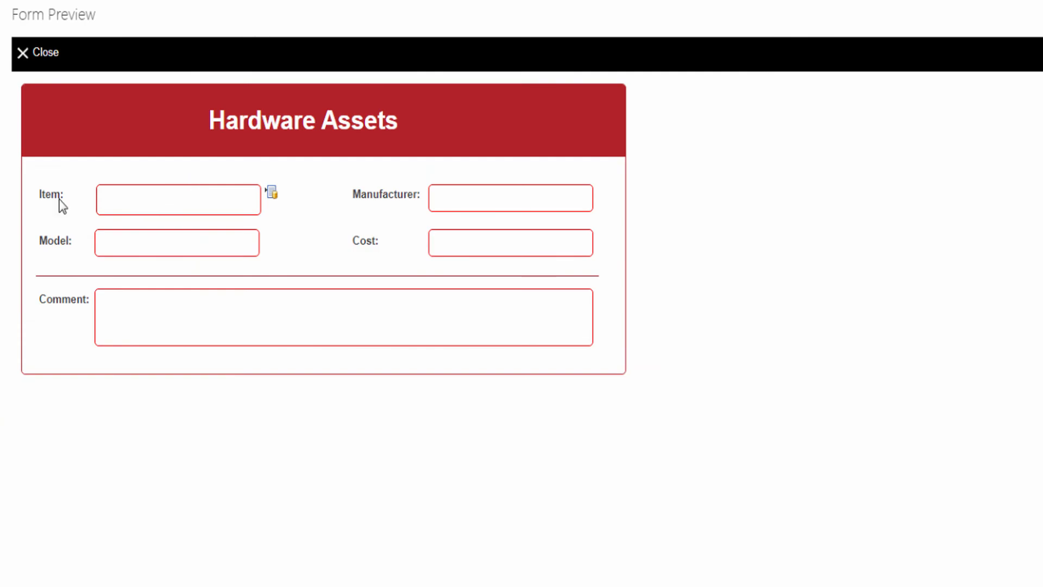
- Open the Item search dialog, keeping the search field set to ITEM
left_click(271, 195)
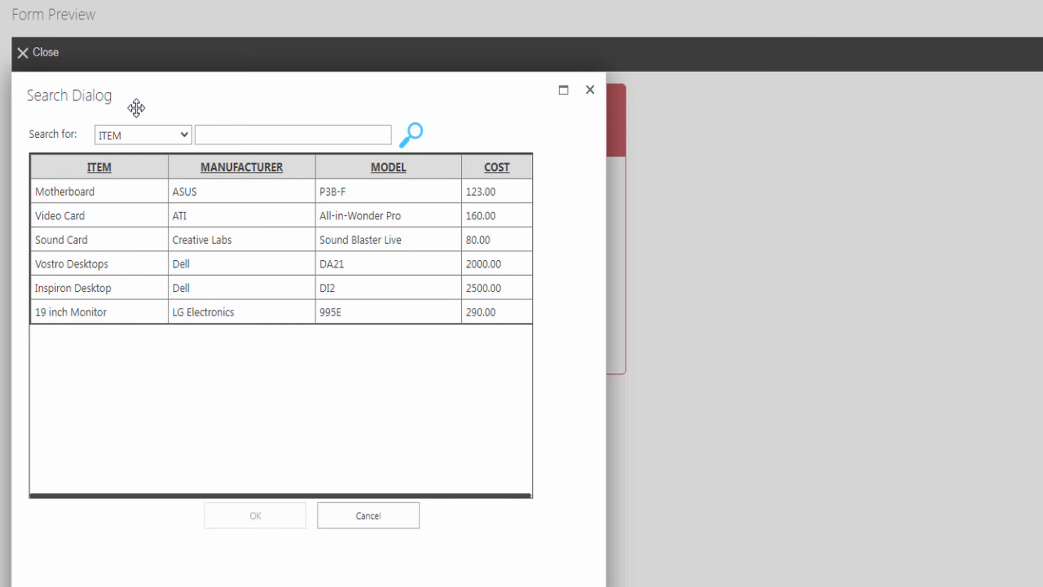
left_click(111, 137)
left_click(73, 142)
- Search items for 'a' and pick Video Card, filling ATI, All-in-Wonder Pro and $160.00
left_click(106, 139)
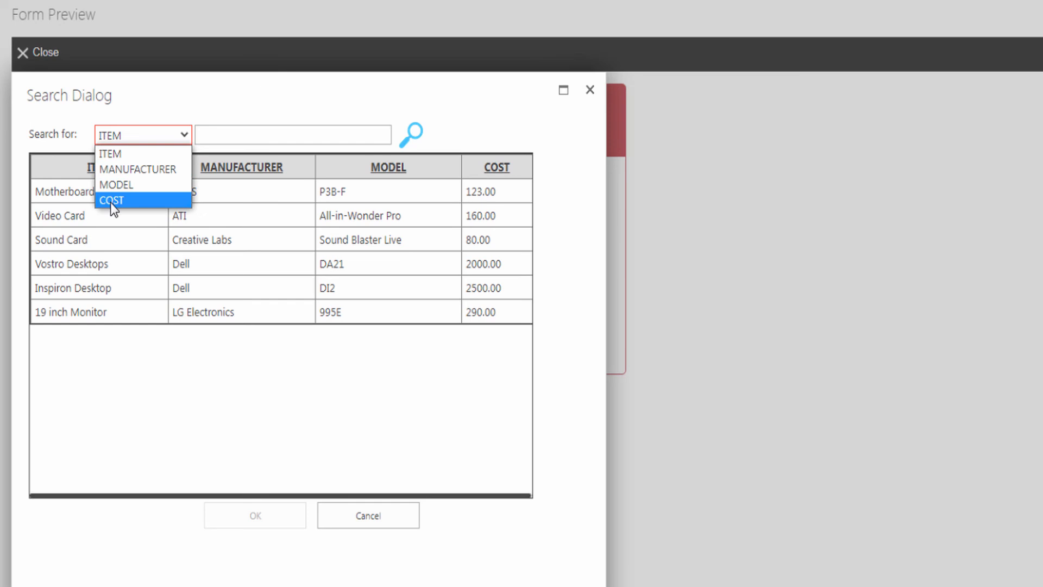
left_click(220, 135)
type("a")
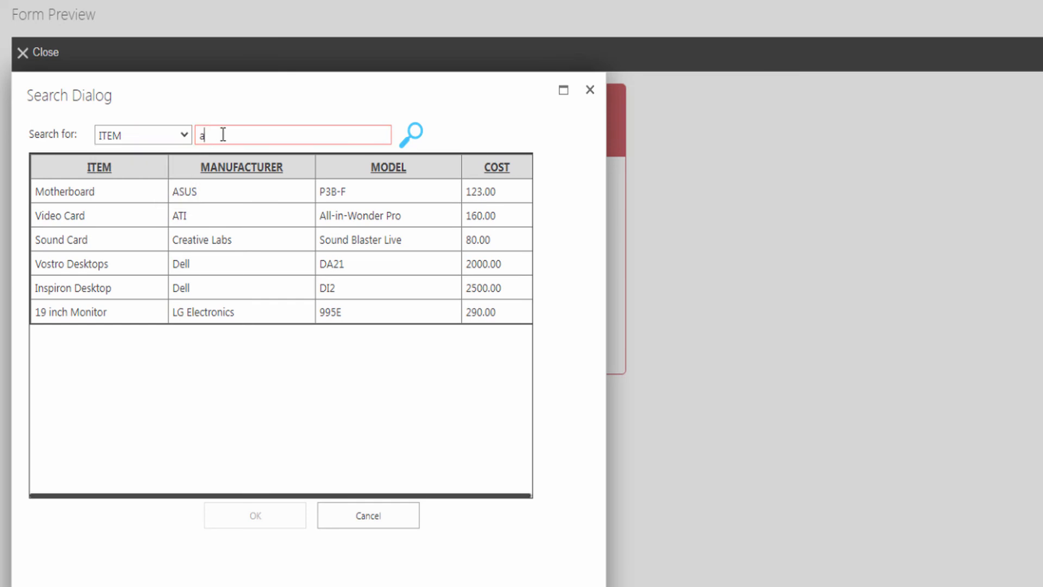
left_click(417, 138)
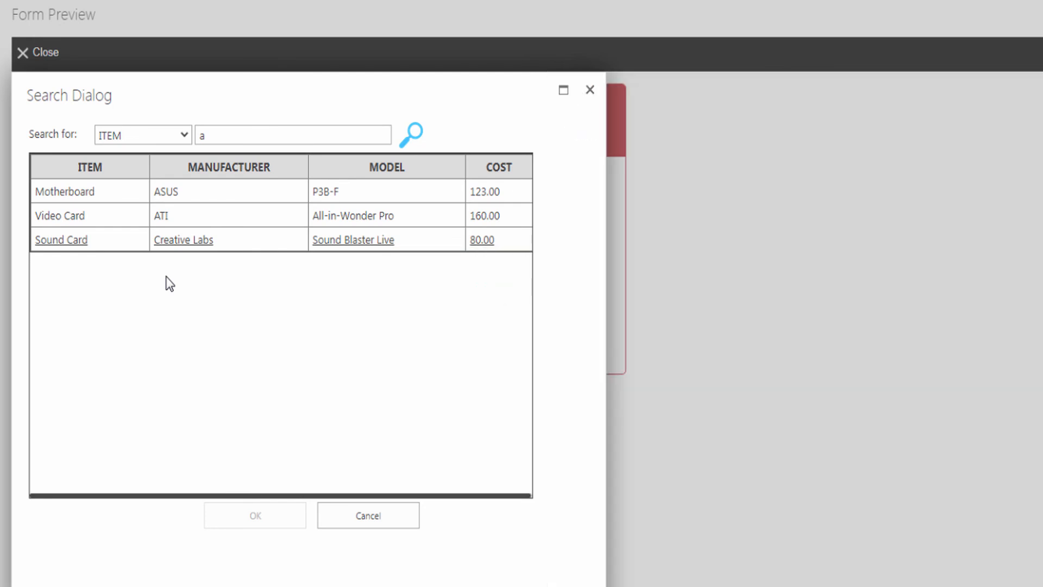
left_click(61, 220)
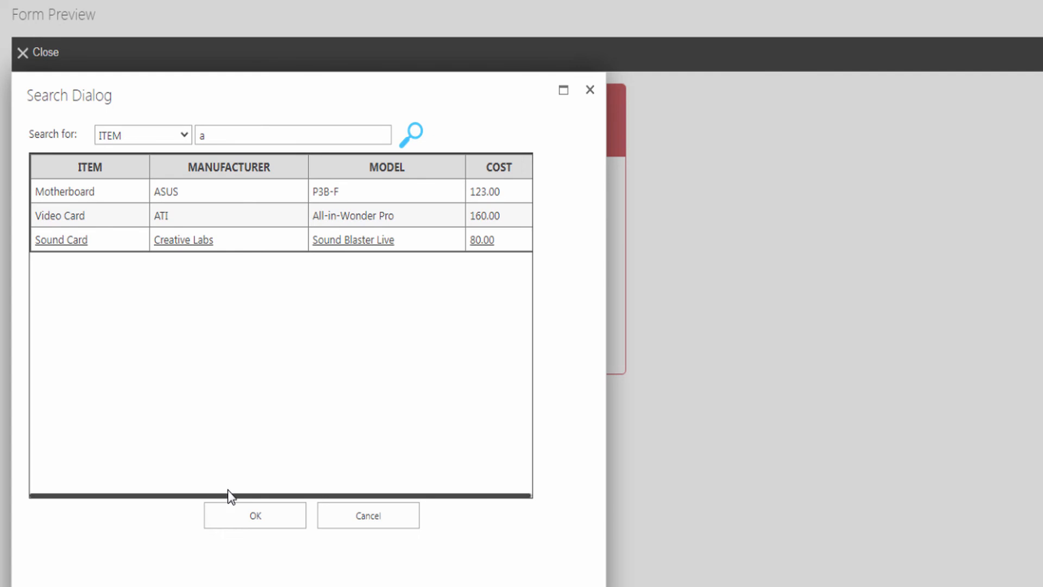
left_click(243, 521)
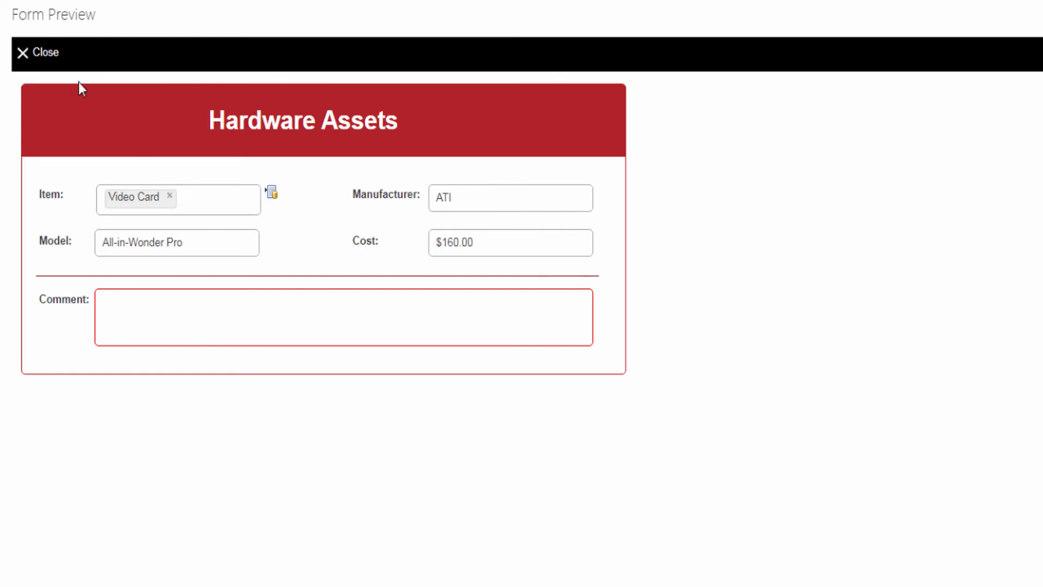
- Set the Item connector's Query Type to DropDownList with default caption 'Select Item..'
left_click(46, 54)
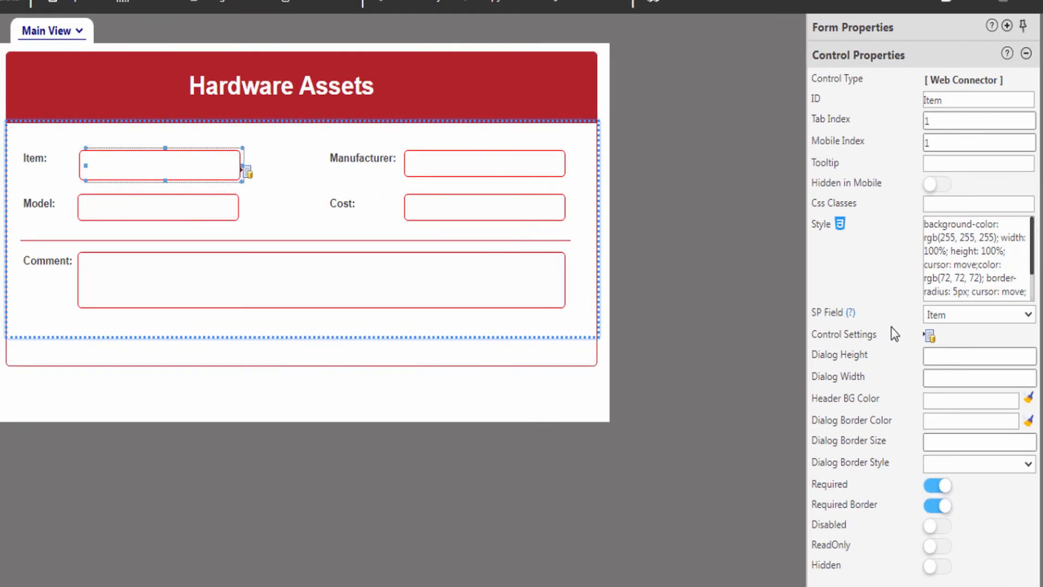
left_click(930, 335)
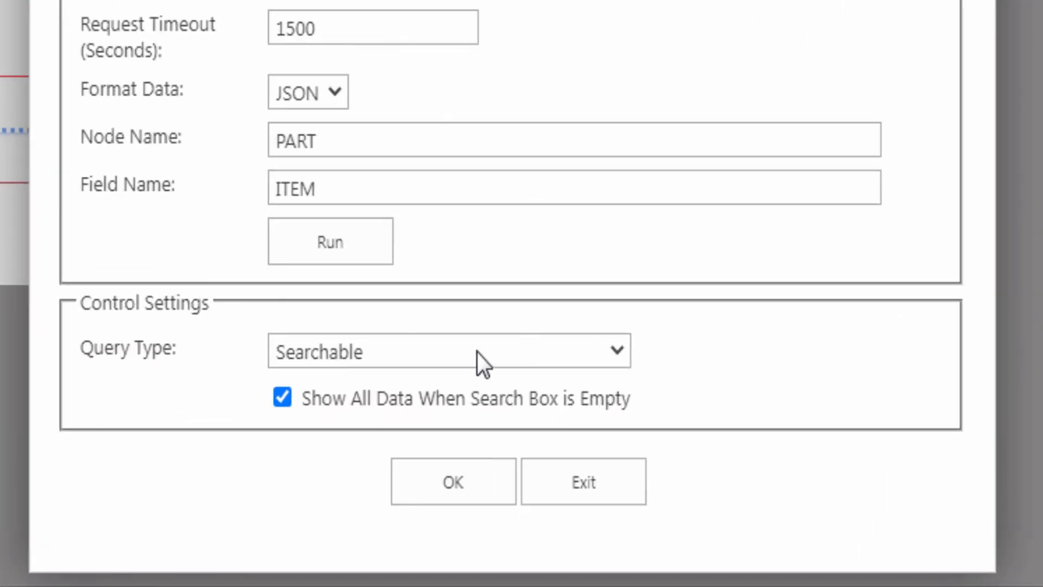
left_click(414, 354)
left_click(369, 437)
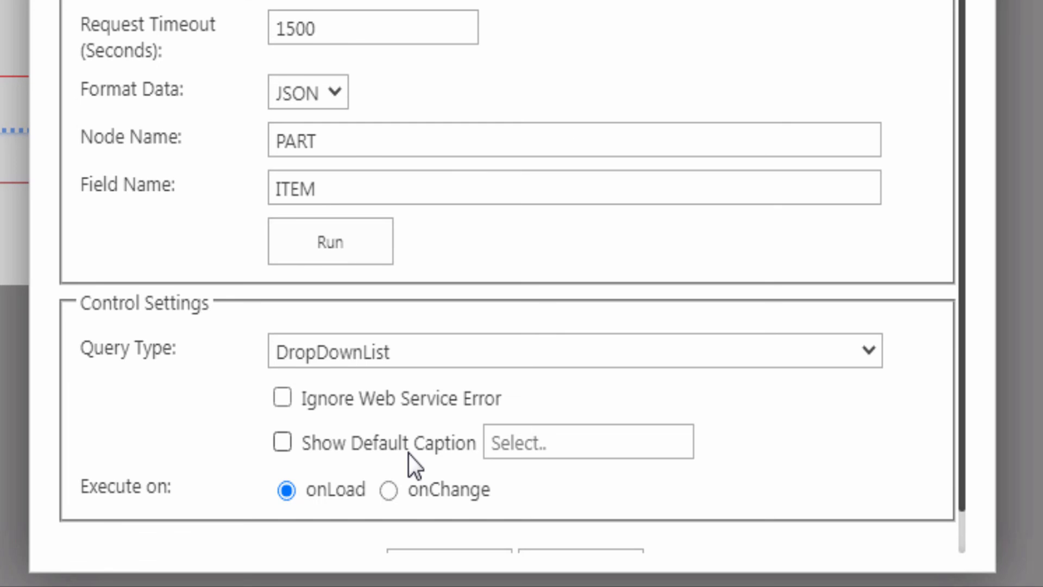
left_click(282, 443)
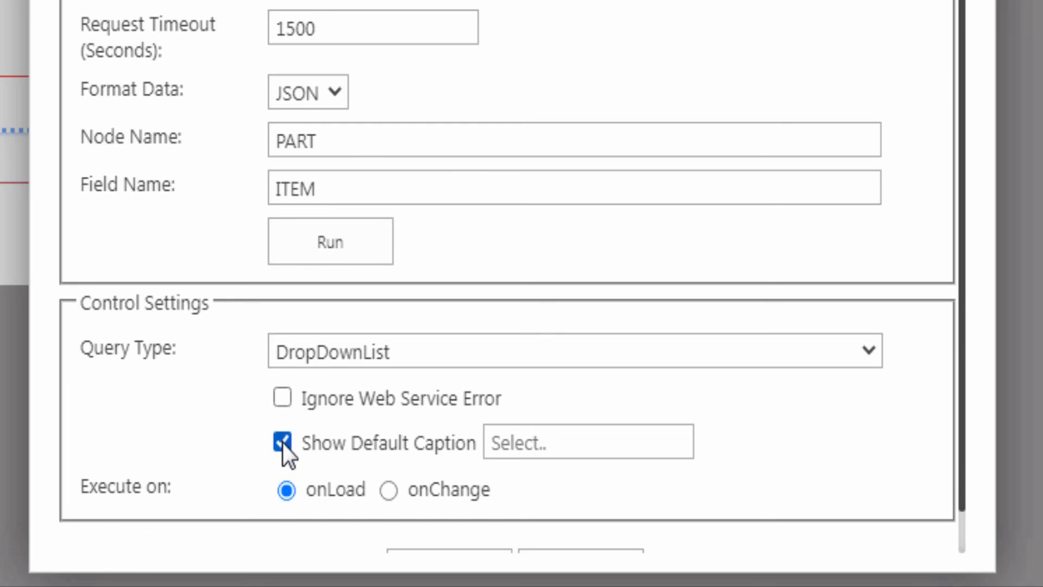
left_click(492, 443)
type("Select Item..")
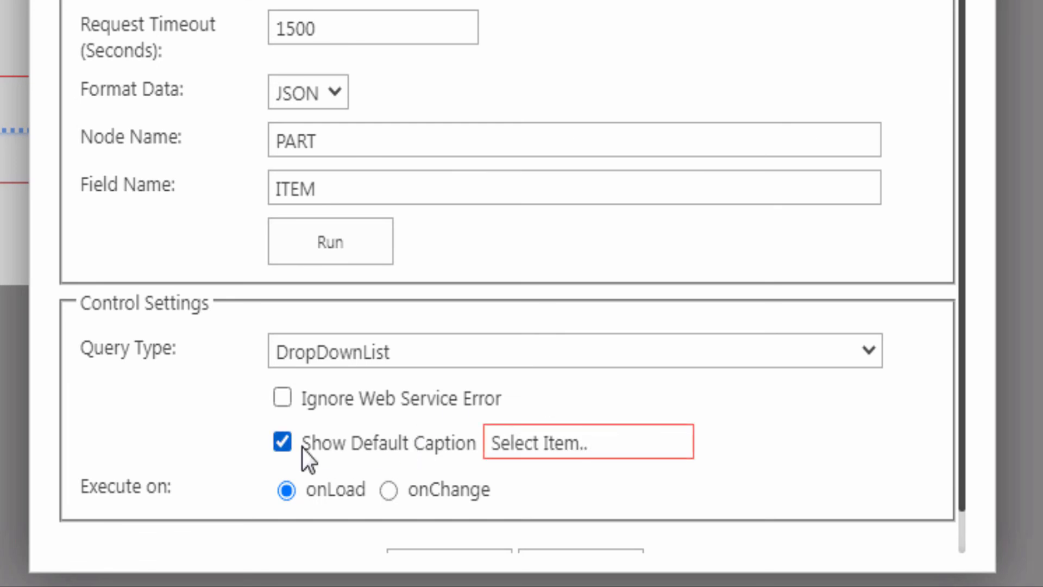
scroll(136, 420, "down", 1)
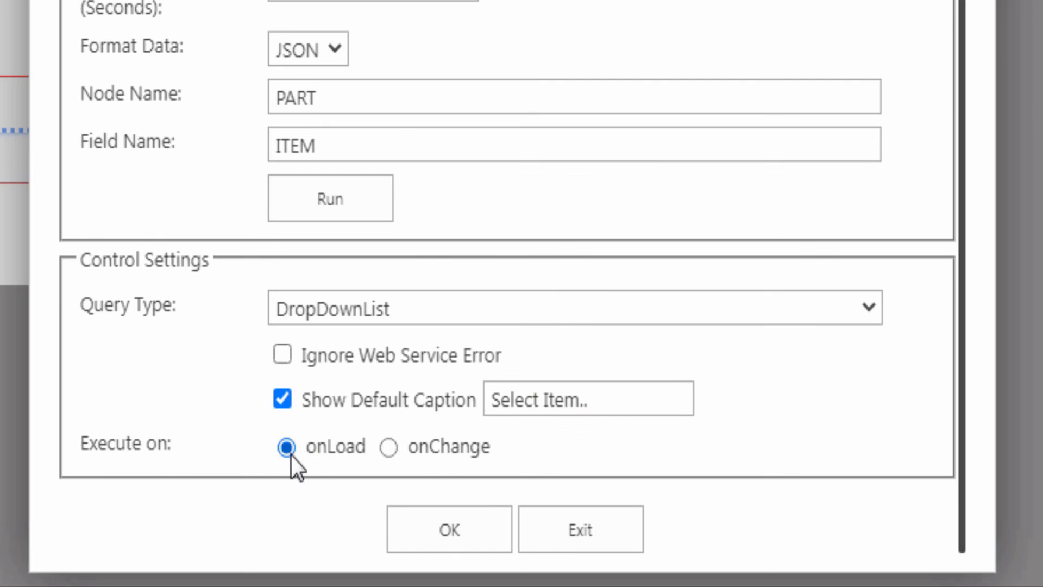
left_click(445, 529)
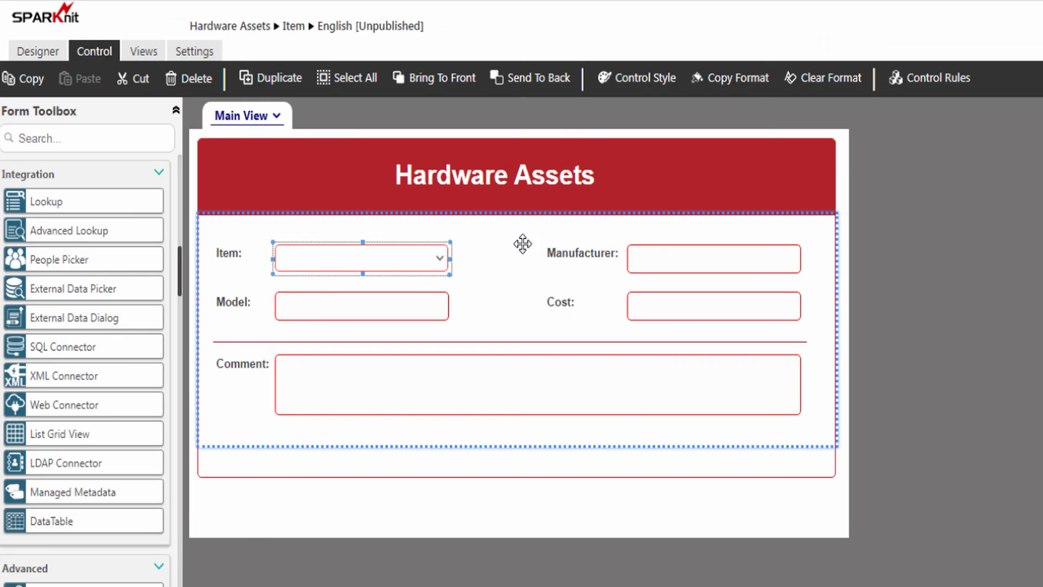
- Inspect the Item field's existing QueryRule1 rule without changing it
left_click(912, 89)
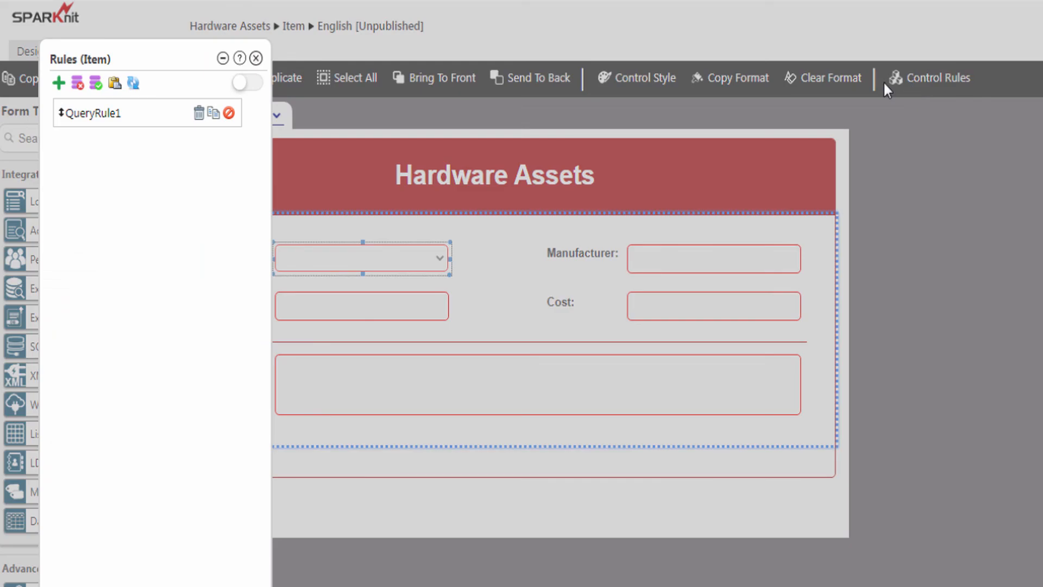
left_click(97, 117)
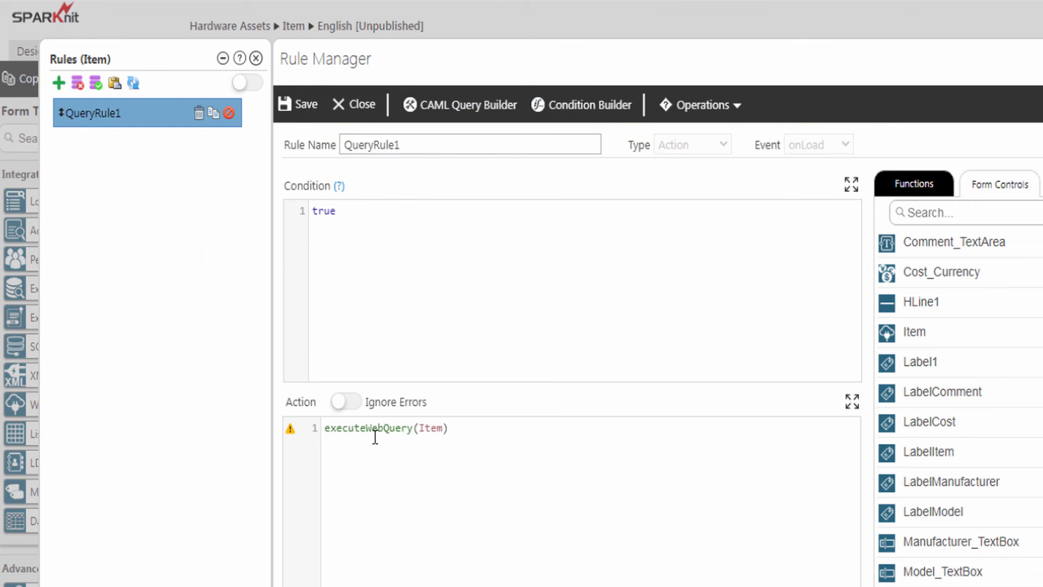
left_click(363, 106)
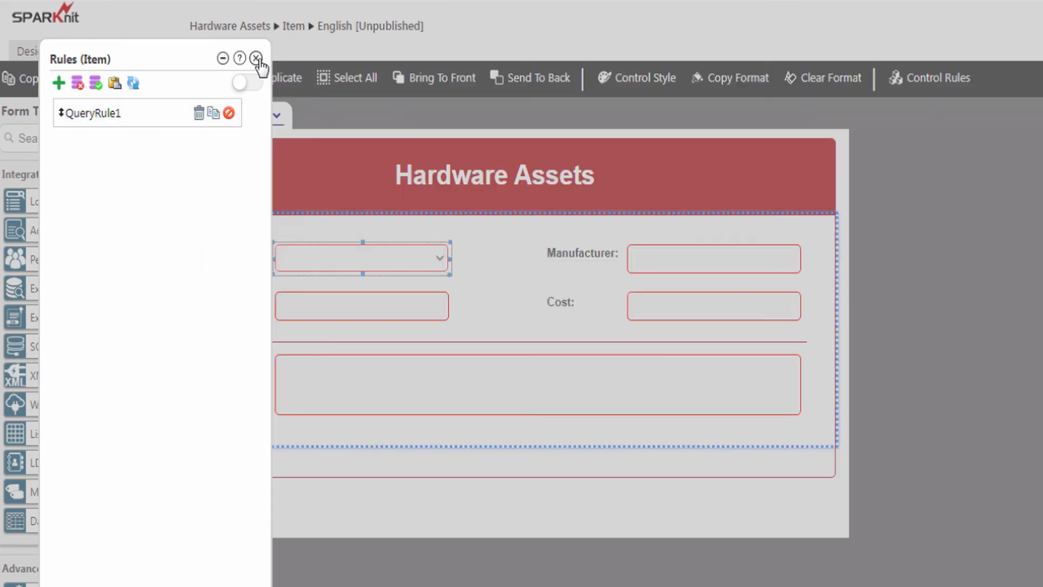
left_click(256, 59)
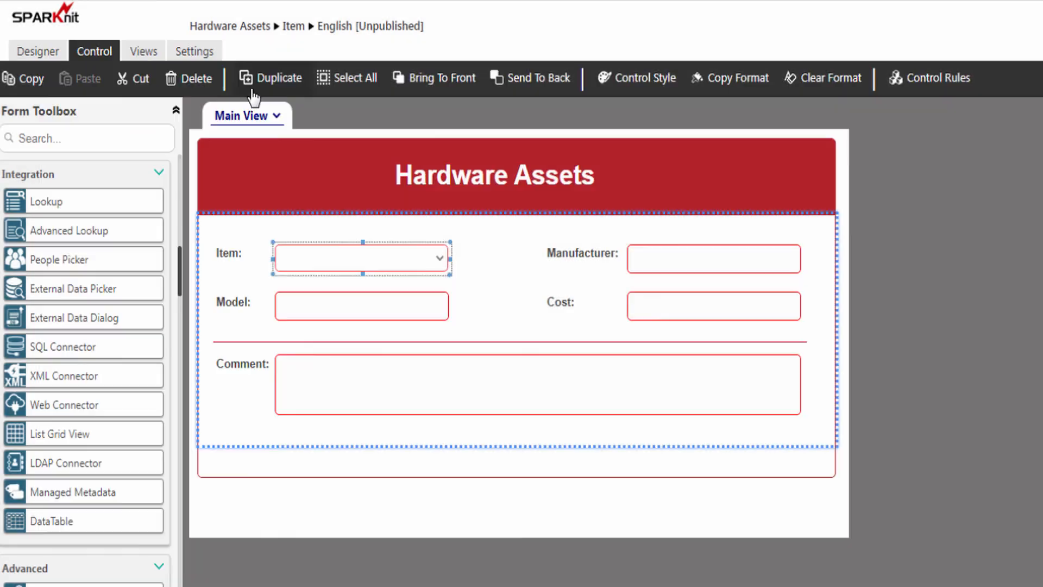
- Preview the form and choose Motherboard from the new Item drop-down
left_click(39, 54)
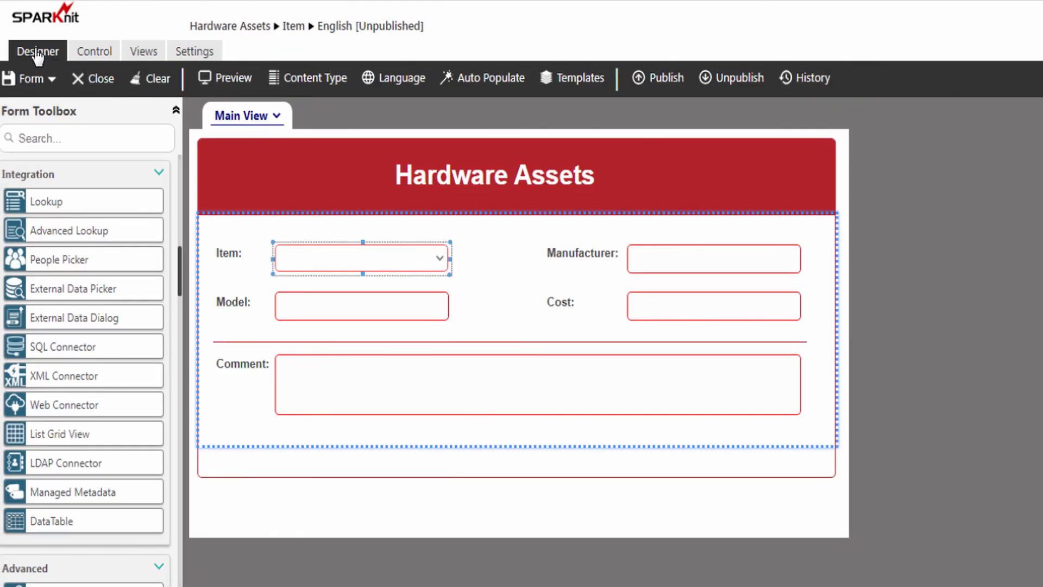
left_click(227, 79)
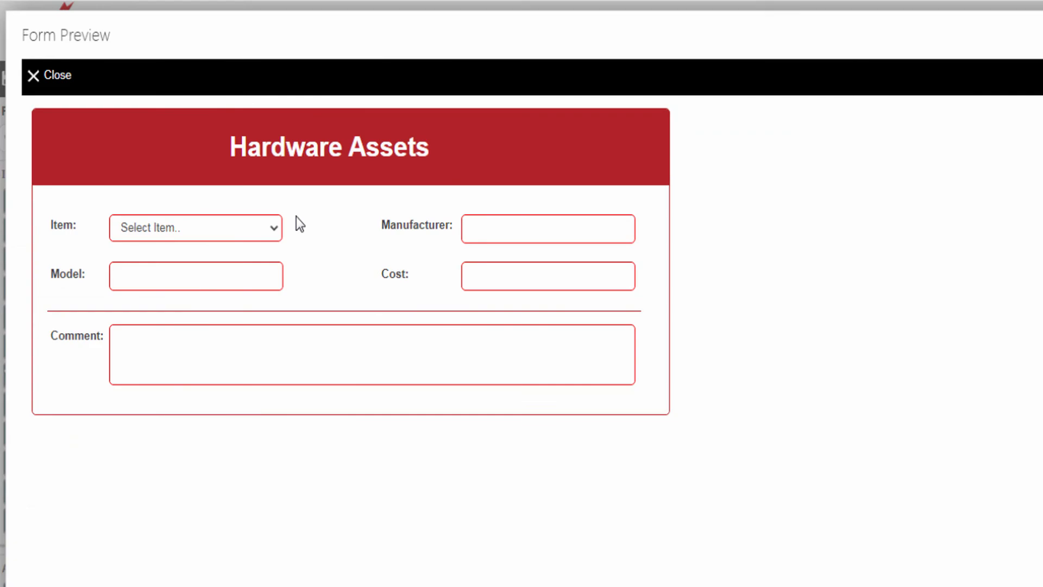
left_click(187, 229)
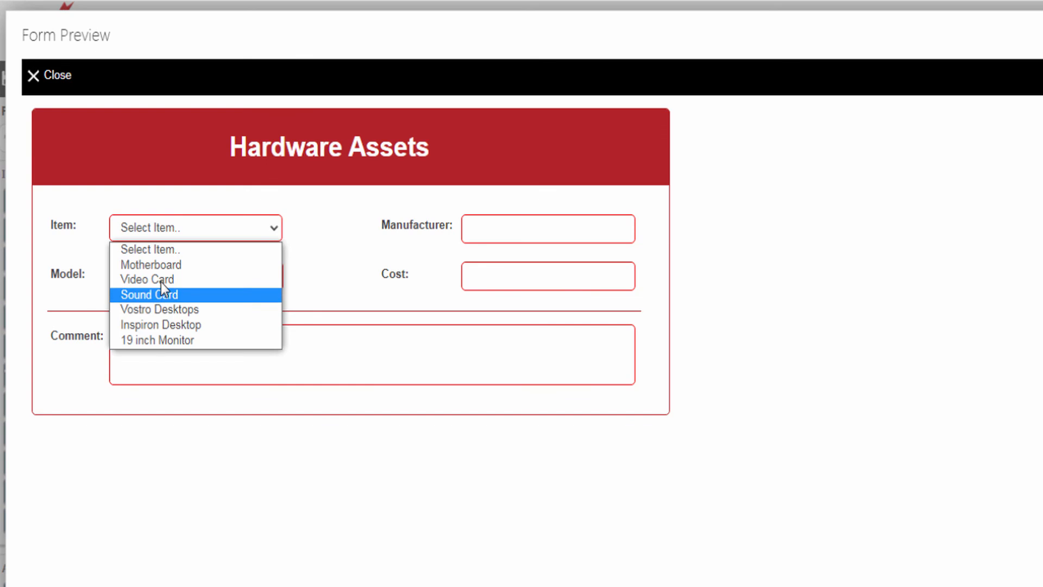
left_click(215, 269)
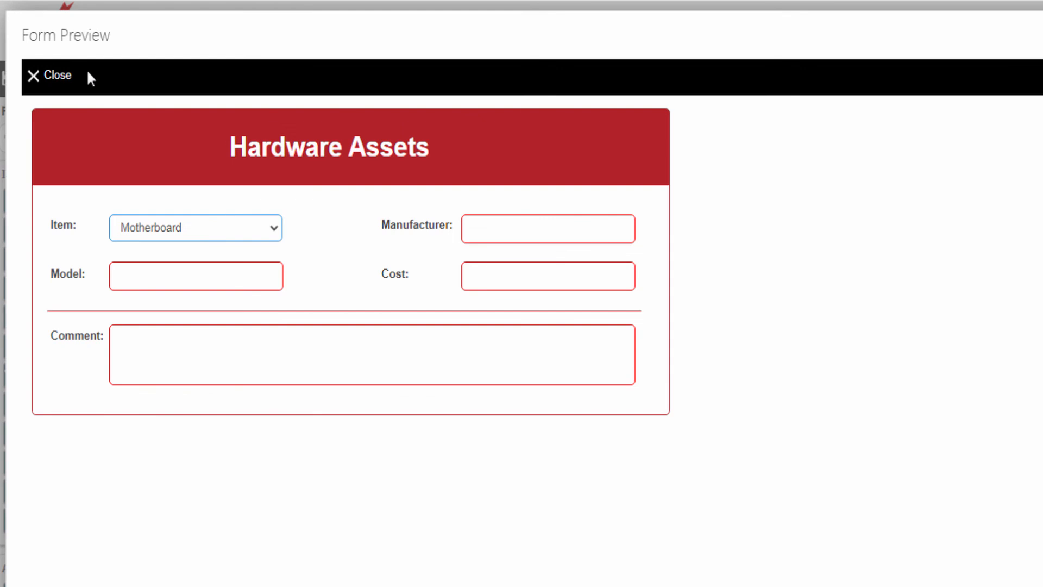
left_click(56, 79)
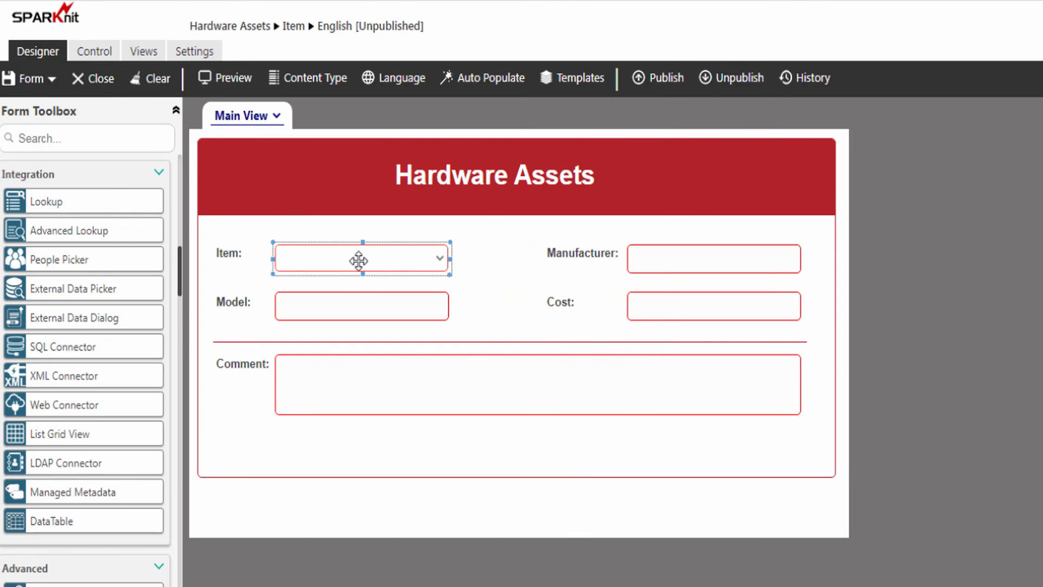
- Create a new Item rule named getWebConnectorData
left_click(359, 260)
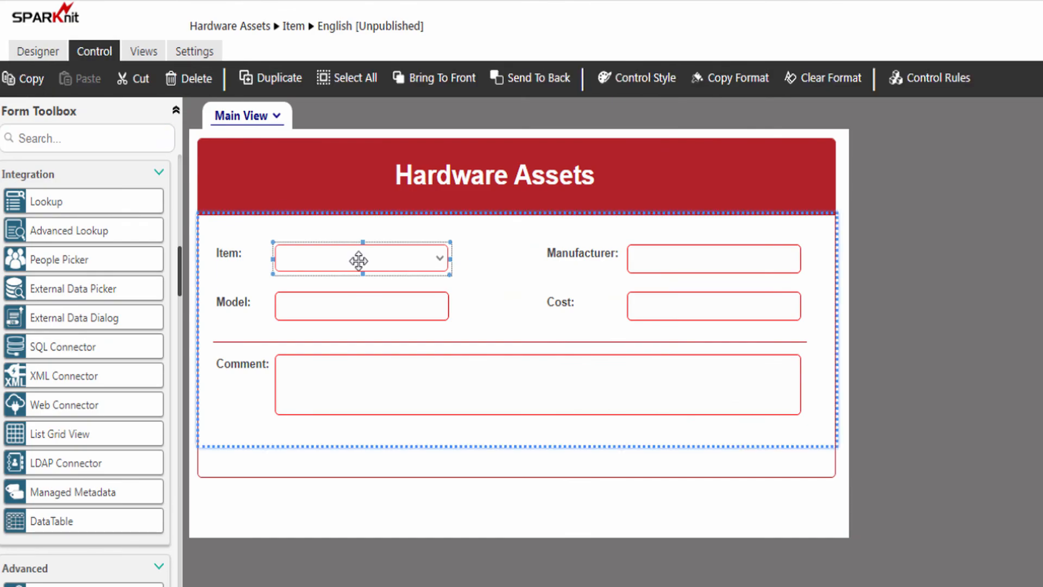
left_click(929, 86)
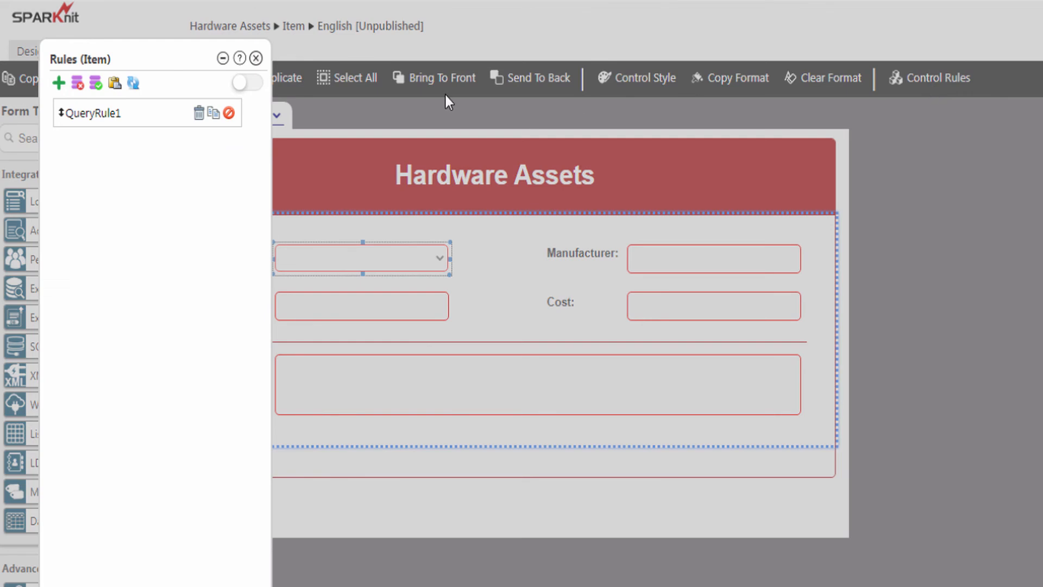
left_click(59, 83)
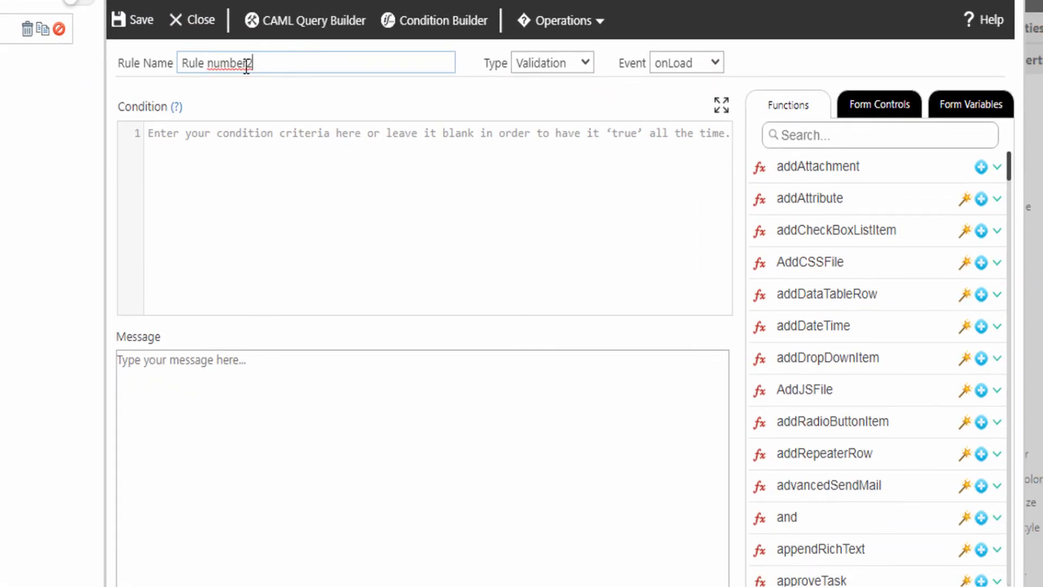
left_click_drag(250, 63, 180, 64)
type("getWebConnectorData")
left_click(306, 78)
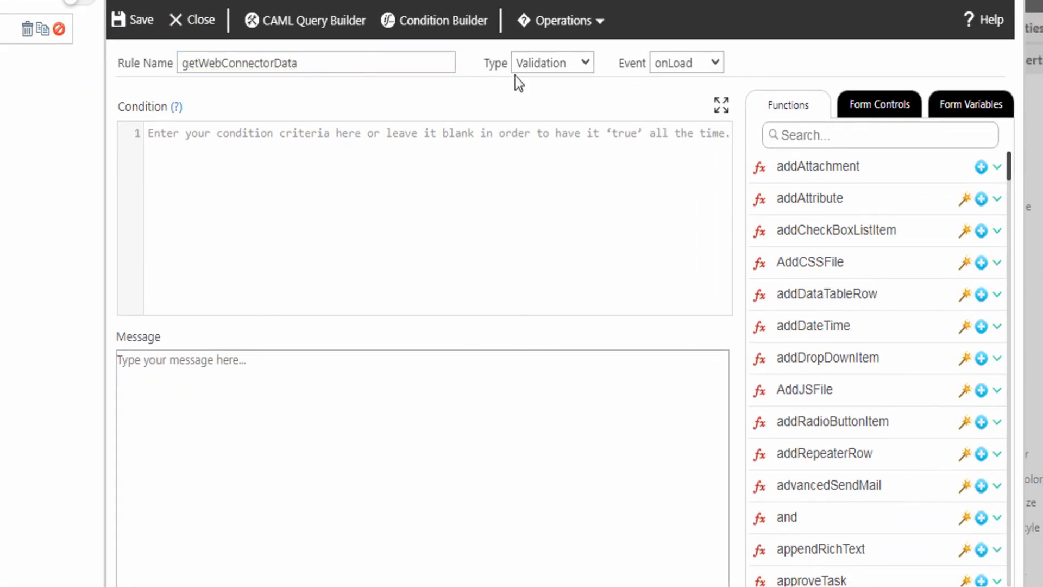
- Make the rule an onChange action triggered only by this control
left_click(527, 65)
left_click(535, 98)
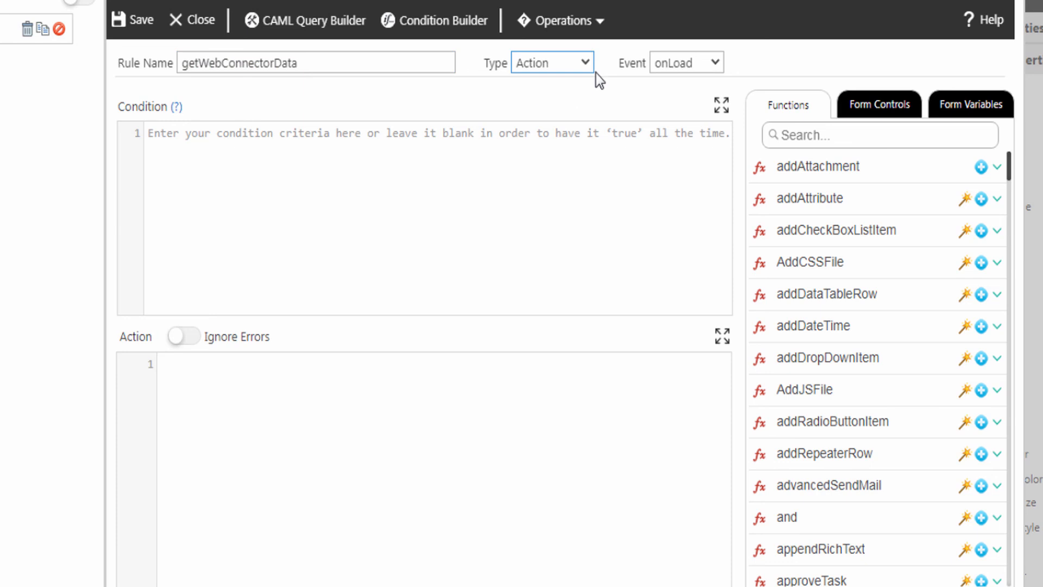
left_click(676, 66)
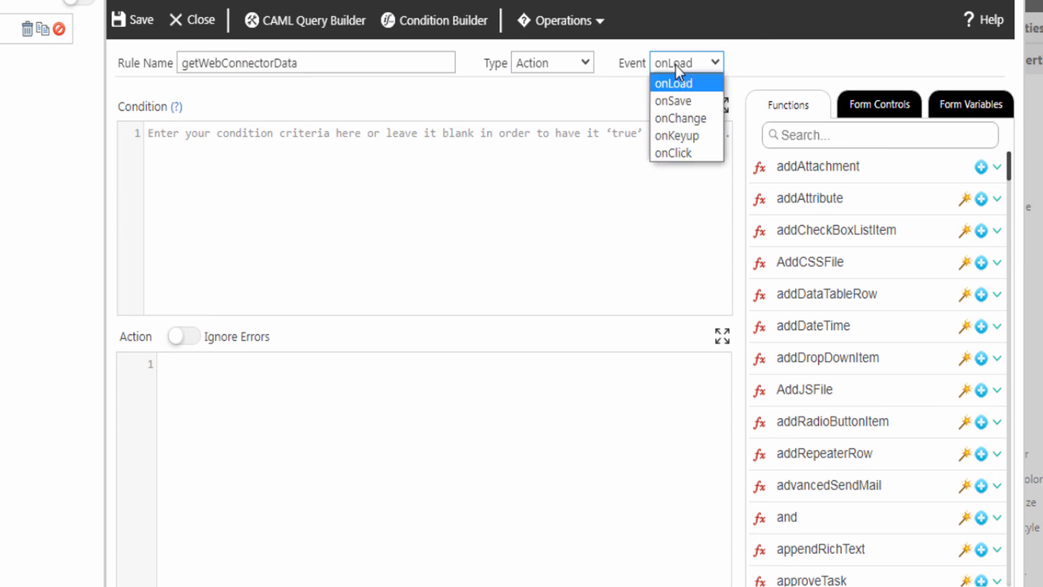
left_click(682, 118)
left_click(738, 64)
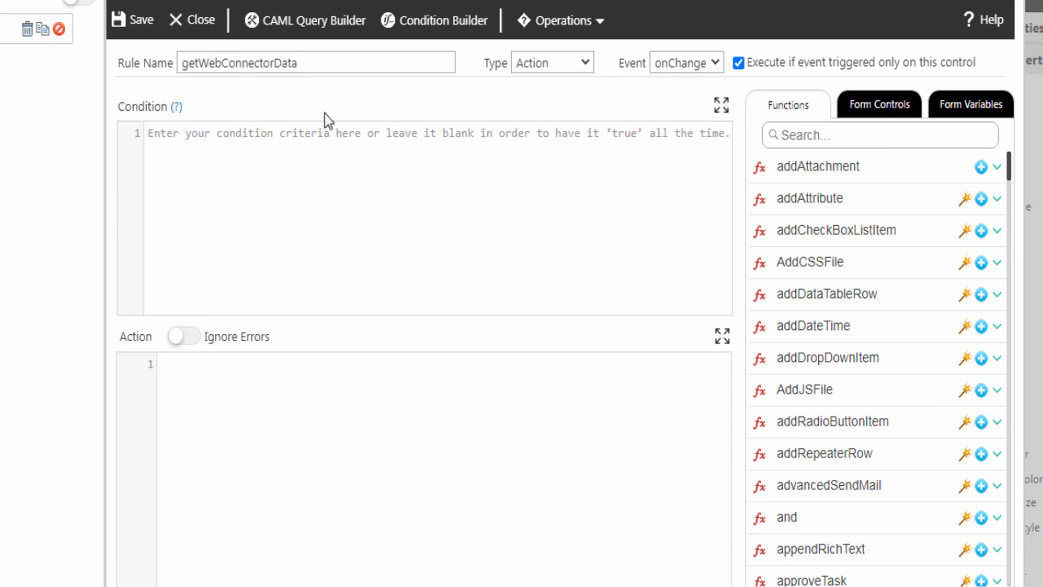
- Enter the condition Item != '' and begin a function search for the action
left_click(869, 109)
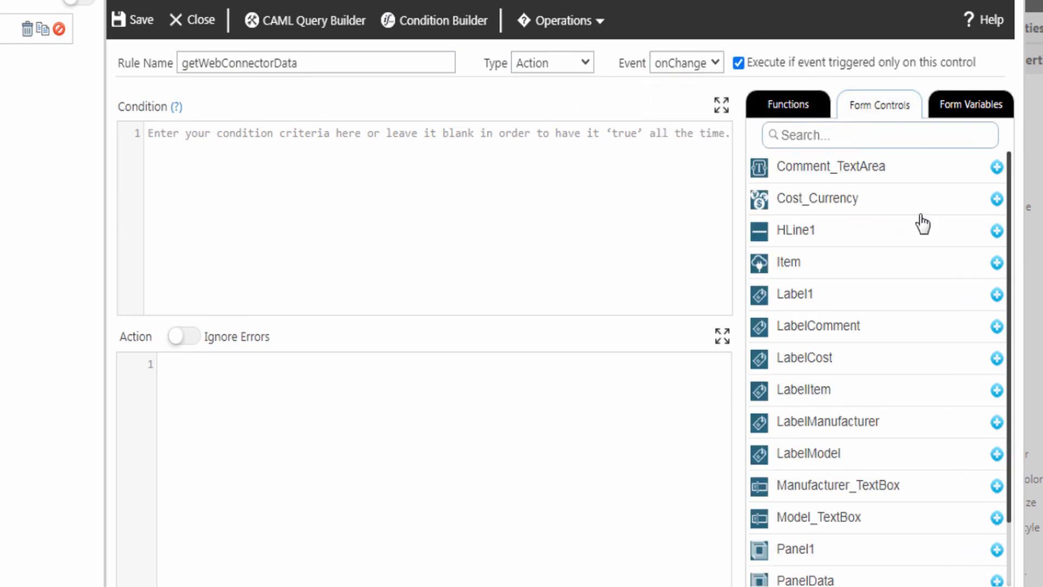
left_click(997, 263)
type("!= ''")
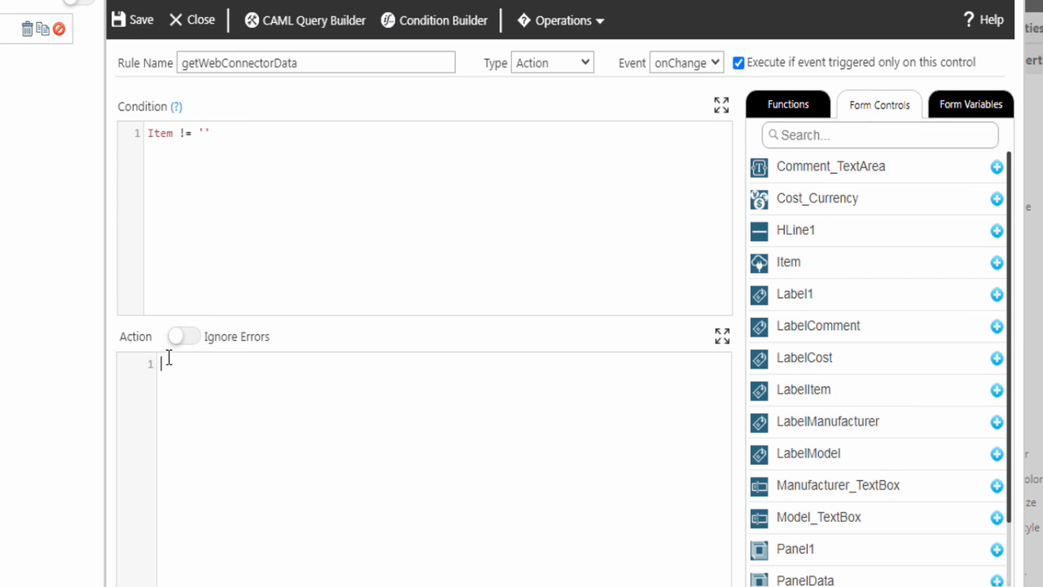
left_click(168, 368)
left_click(788, 104)
left_click(789, 136)
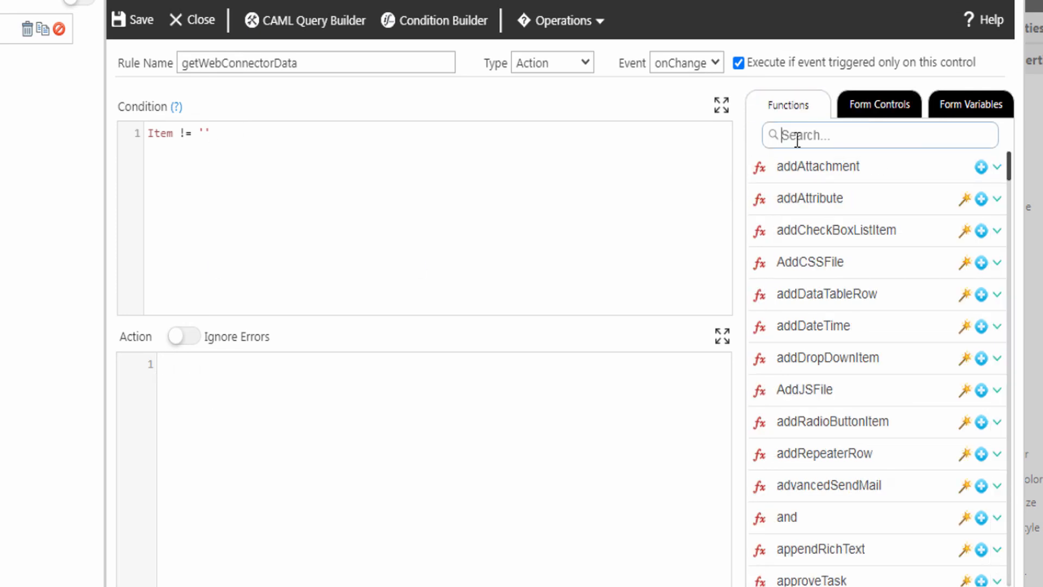
- Insert a setValue call whose target control is Manufacturer_TextBox
type("setValue")
left_click(997, 168)
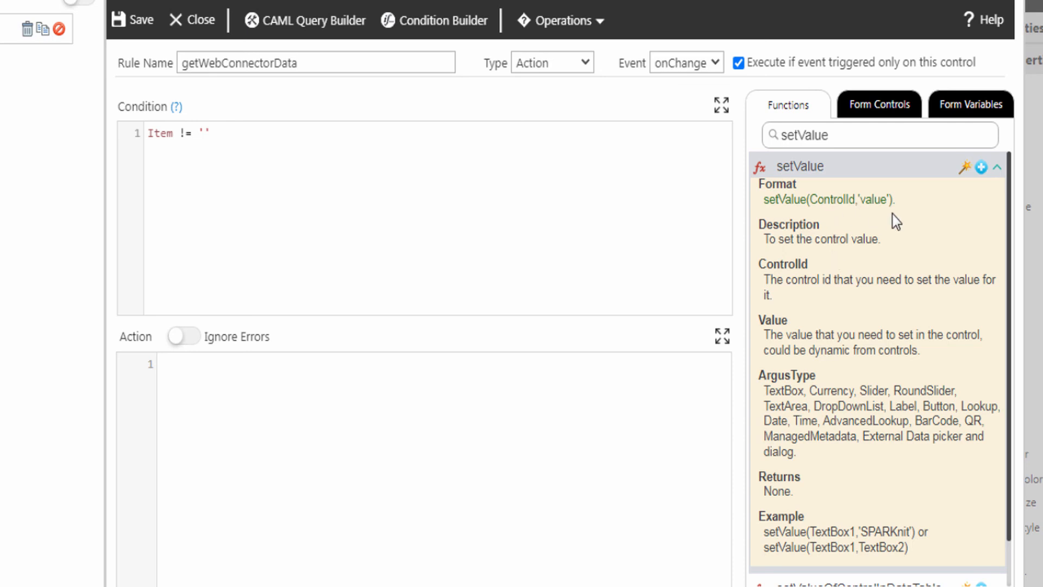
left_click(981, 168)
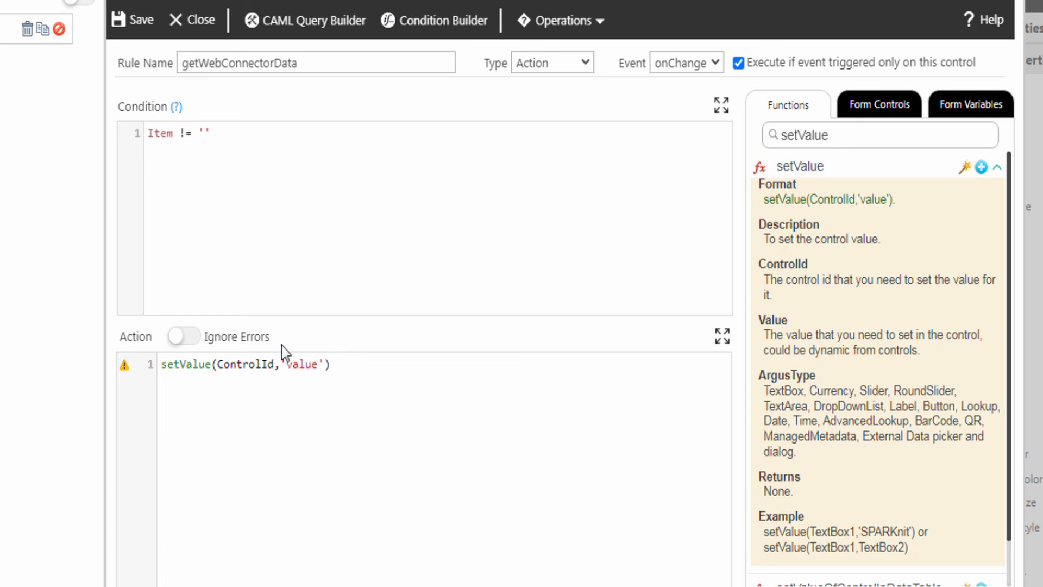
double_click(243, 363)
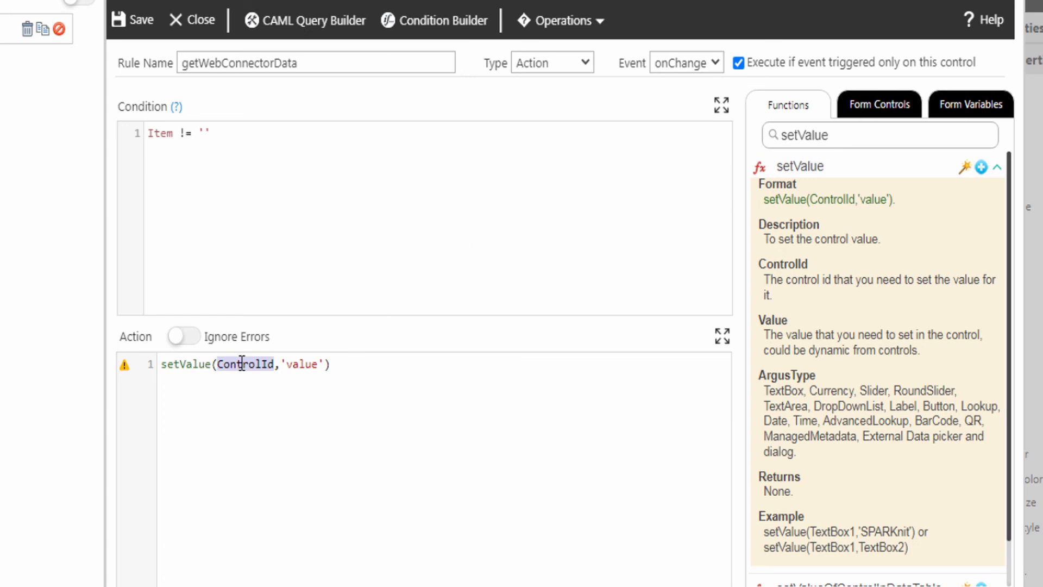
left_click(877, 105)
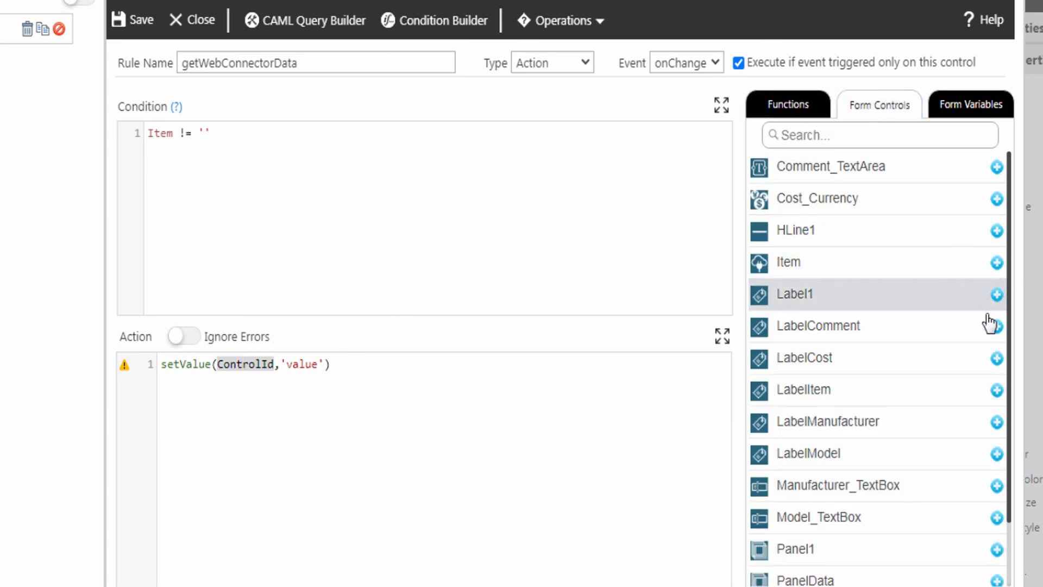
left_click(997, 486)
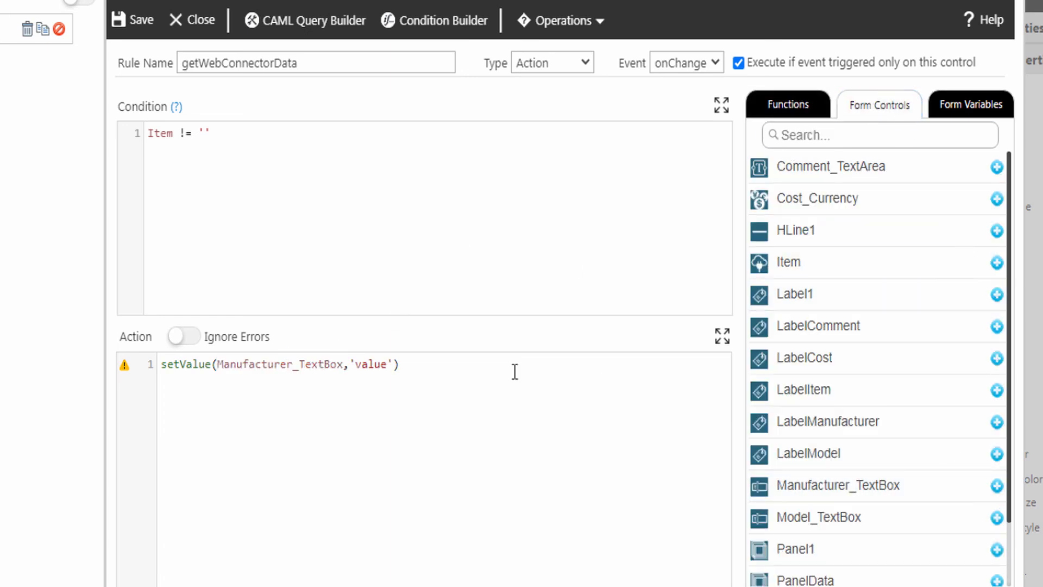
- Select the 'value' placeholder and search functions for getWebConnectorData
double_click(359, 365)
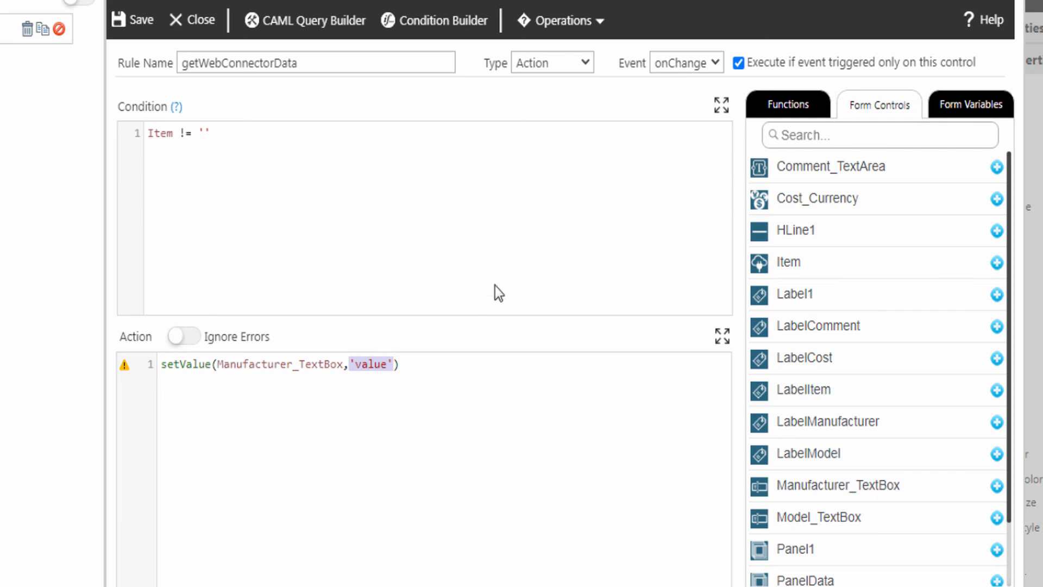
left_click(788, 111)
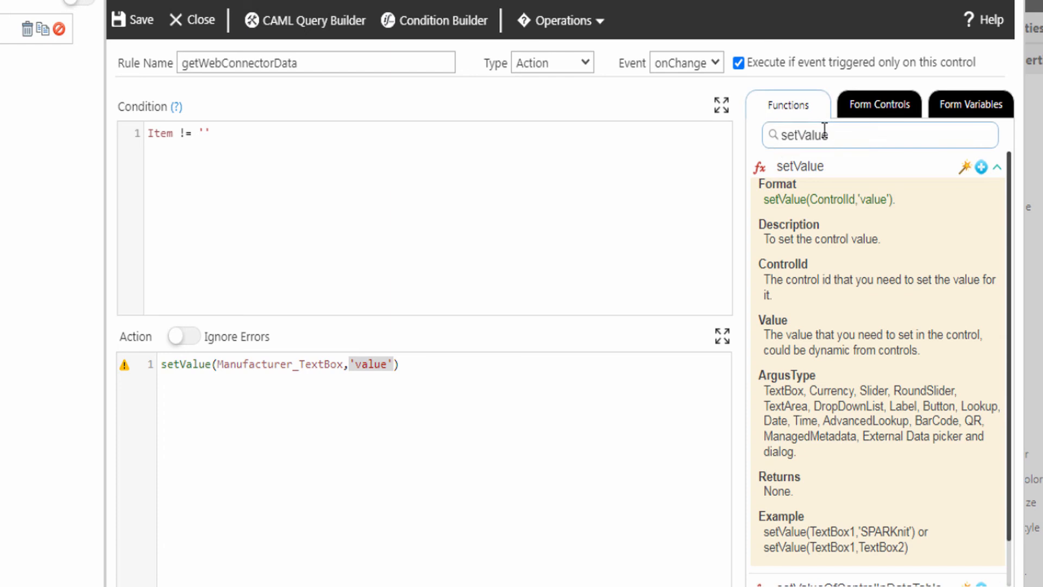
left_click_drag(843, 135, 777, 136)
type("getWebConnectorData")
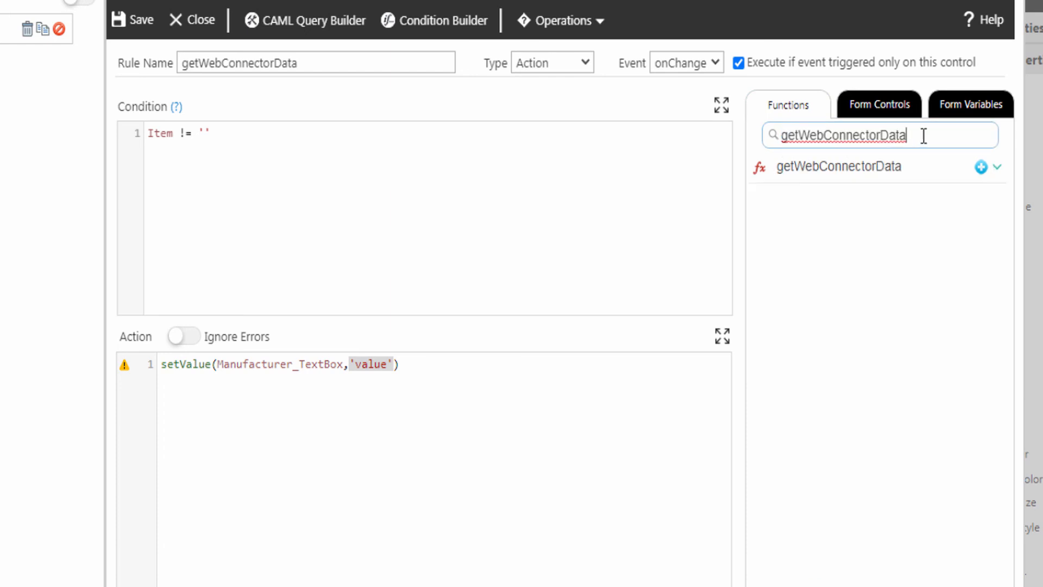
- Set the Manufacturer value to getWebConnectorData(Item,'MANUFACTURER')
left_click(999, 168)
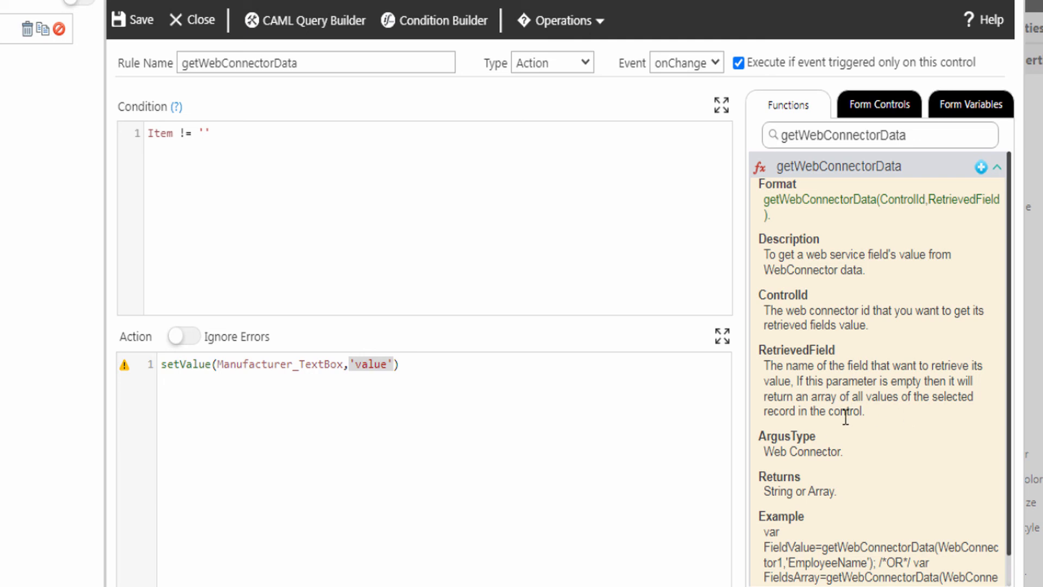
left_click(981, 167)
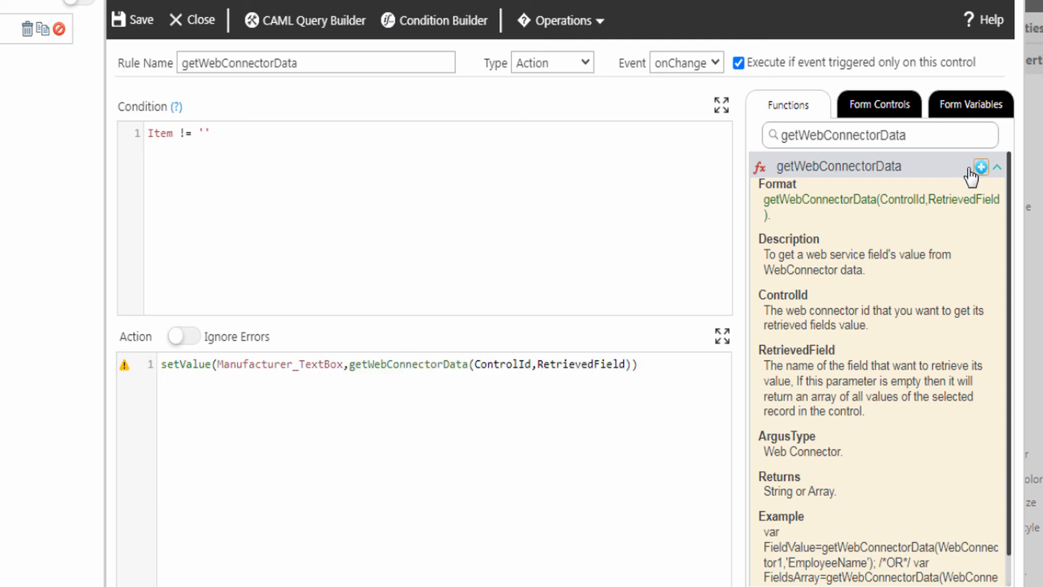
double_click(505, 364)
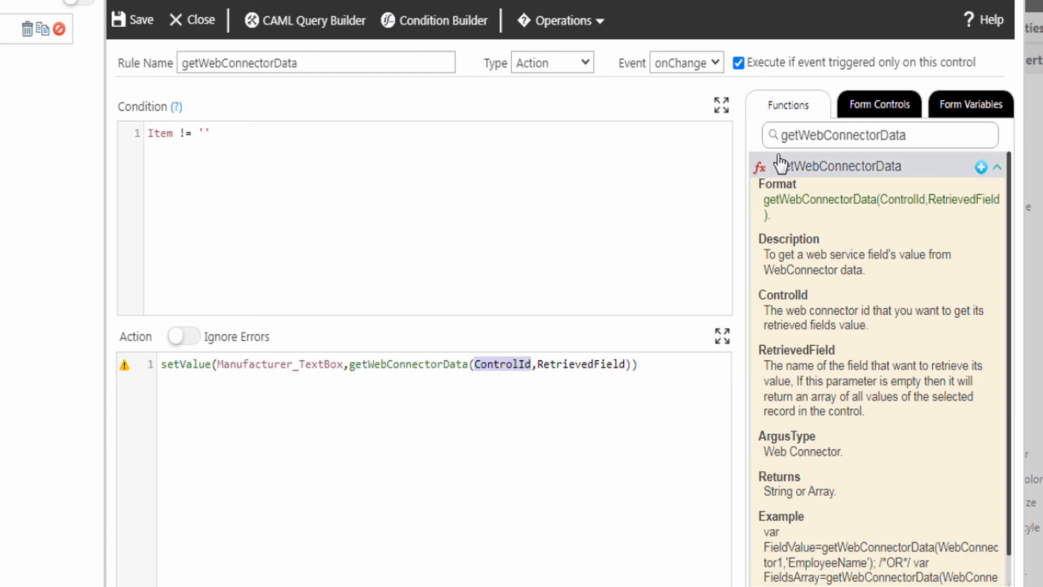
left_click(869, 107)
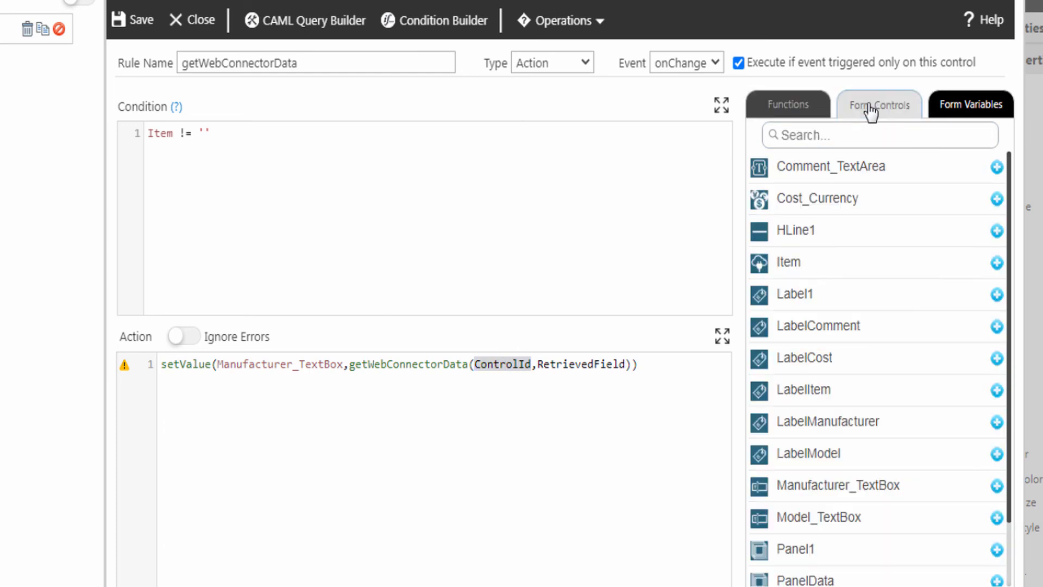
left_click(997, 264)
double_click(559, 363)
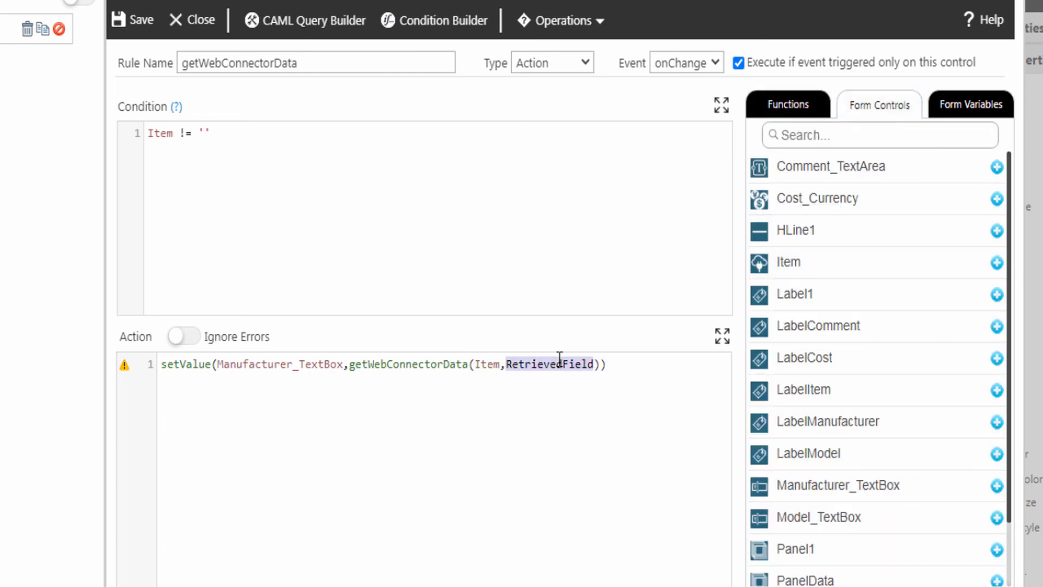
type("'MANUFACTURER'")
left_click(610, 363)
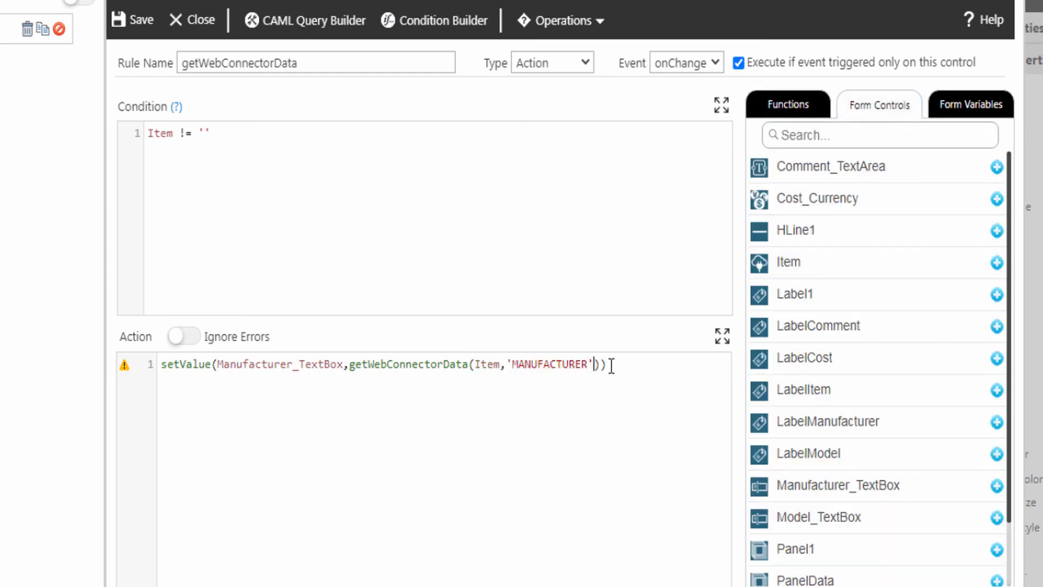
type(";")
- Add matching lines filling Model_TextBox and Cost_Currency from MODEL and COST
key("Return")
type("setValue(Model_TextBox,getWebConnectorData(Item,'MODEL'));")
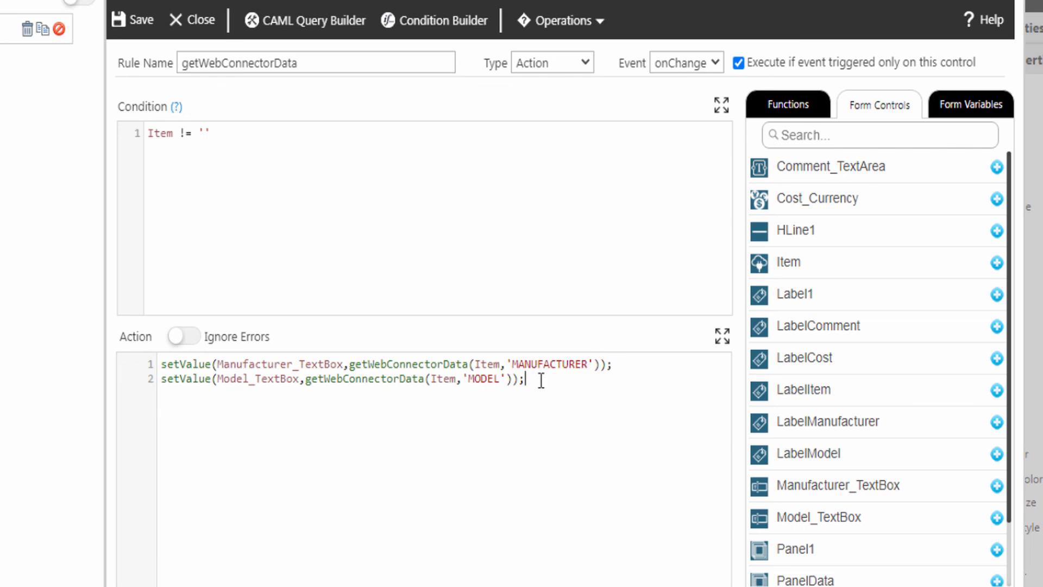
key("Return")
type("setValue(Cost_Currency,getWebConnectorData(Item,'COST'));")
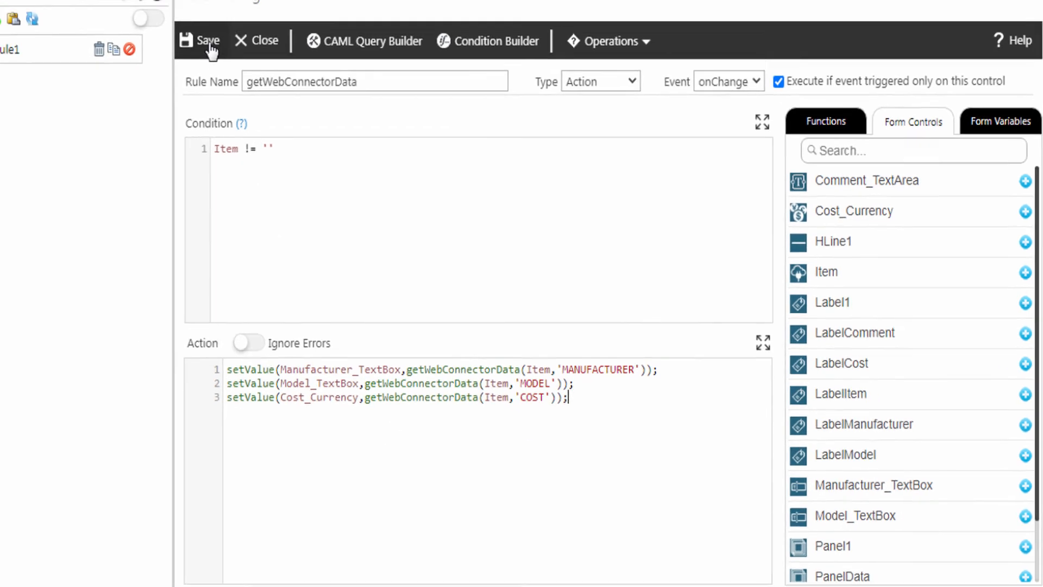
- Save the getWebConnectorData rule, close Rules and preview the form
left_click(208, 43)
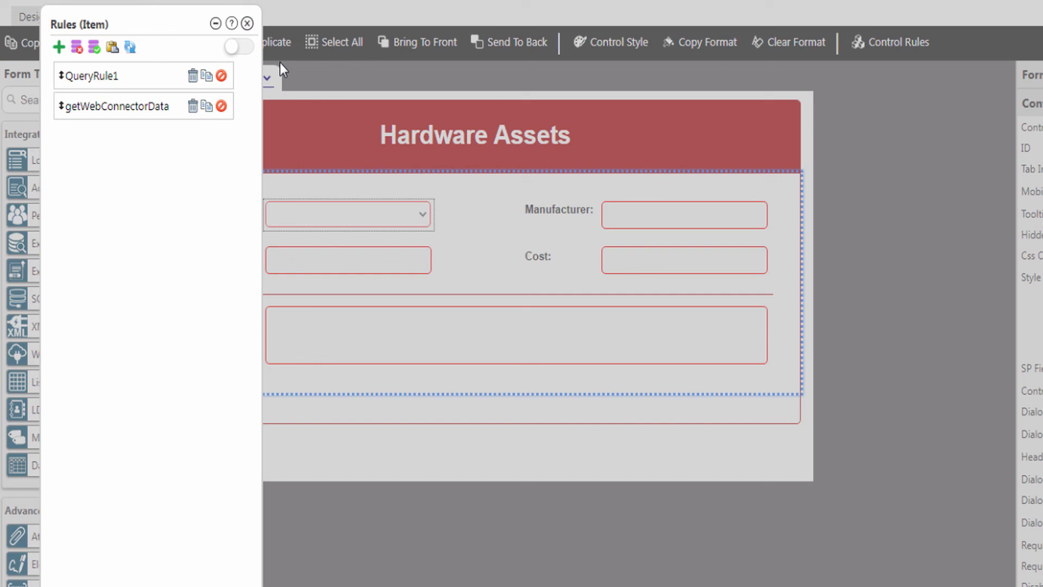
left_click(247, 24)
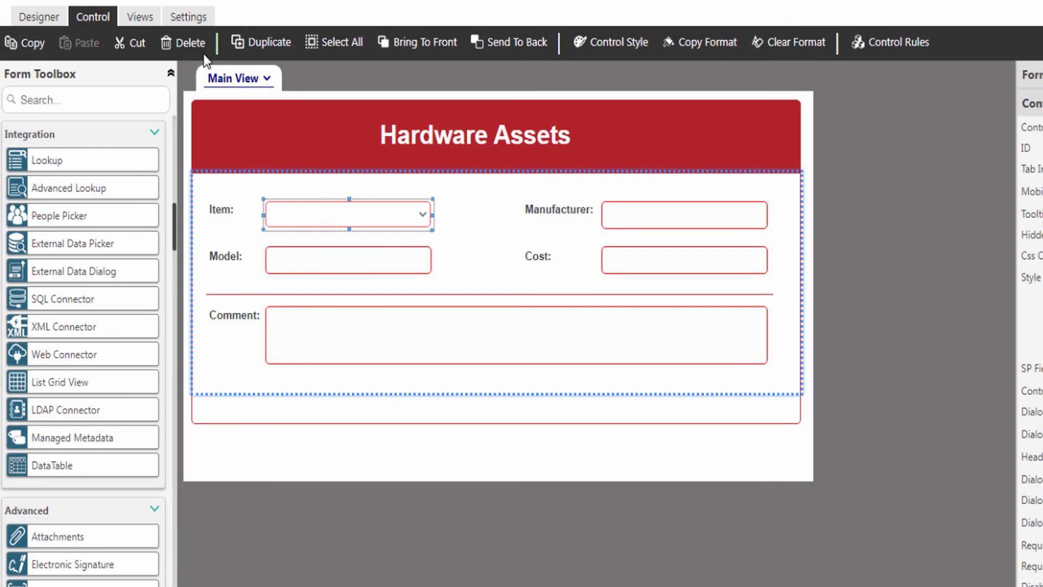
left_click(57, 22)
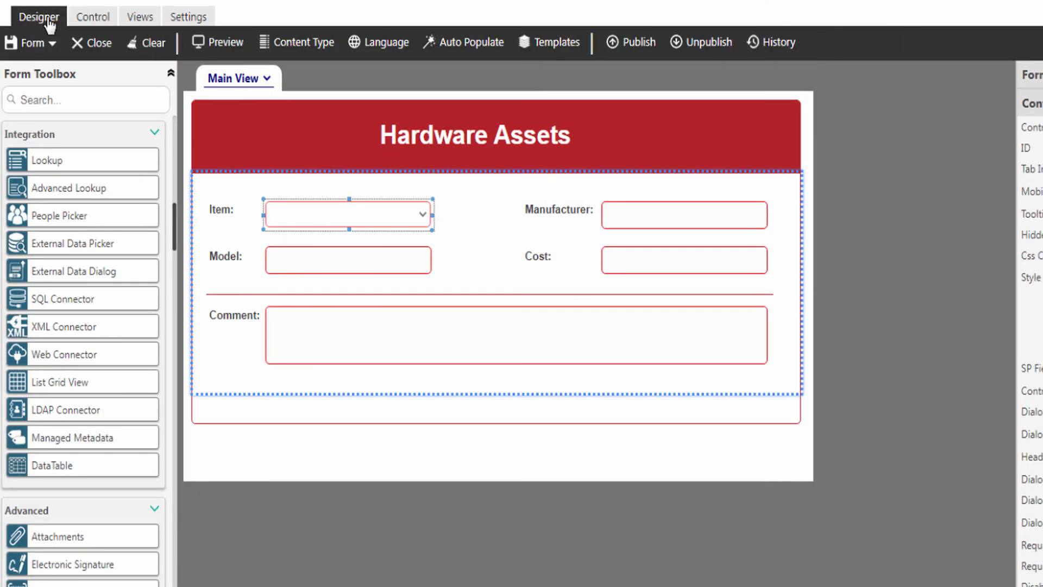
left_click(223, 46)
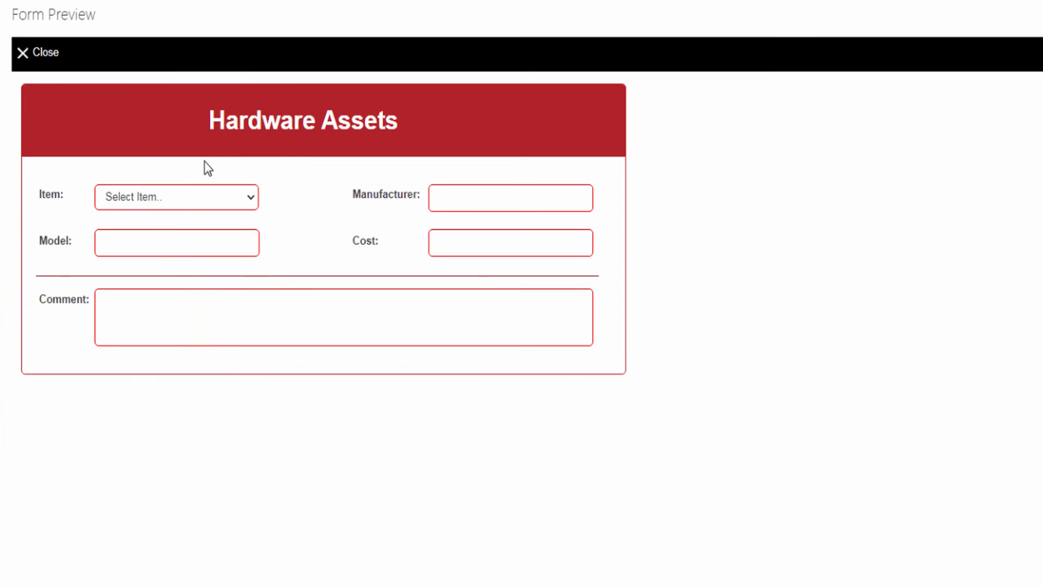
- Pick Sound Card from Item, auto-filling Creative Labs, Sound Blaster Live and $80.00
left_click(183, 197)
left_click(131, 261)
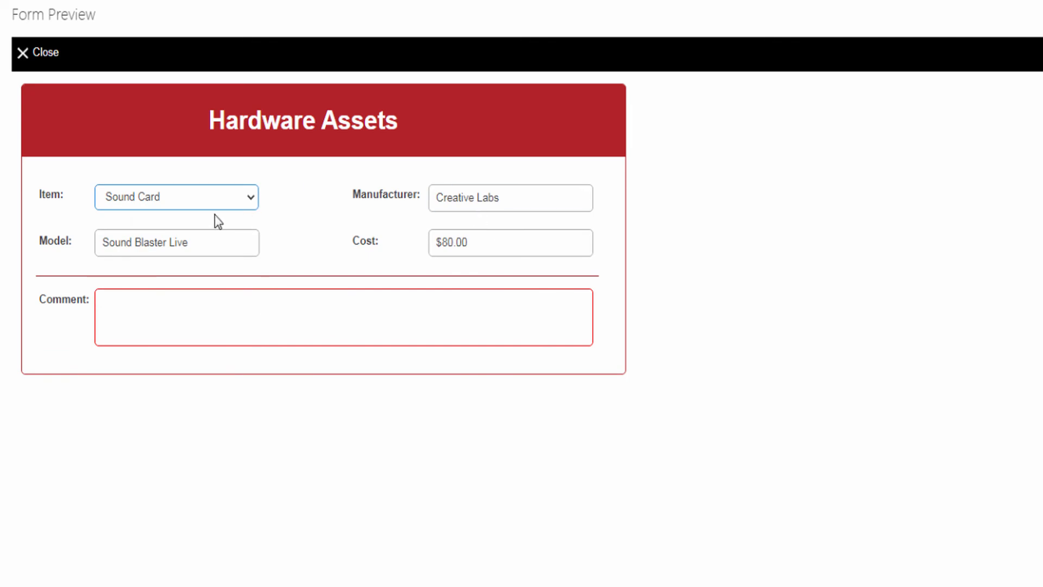
left_click(256, 212)
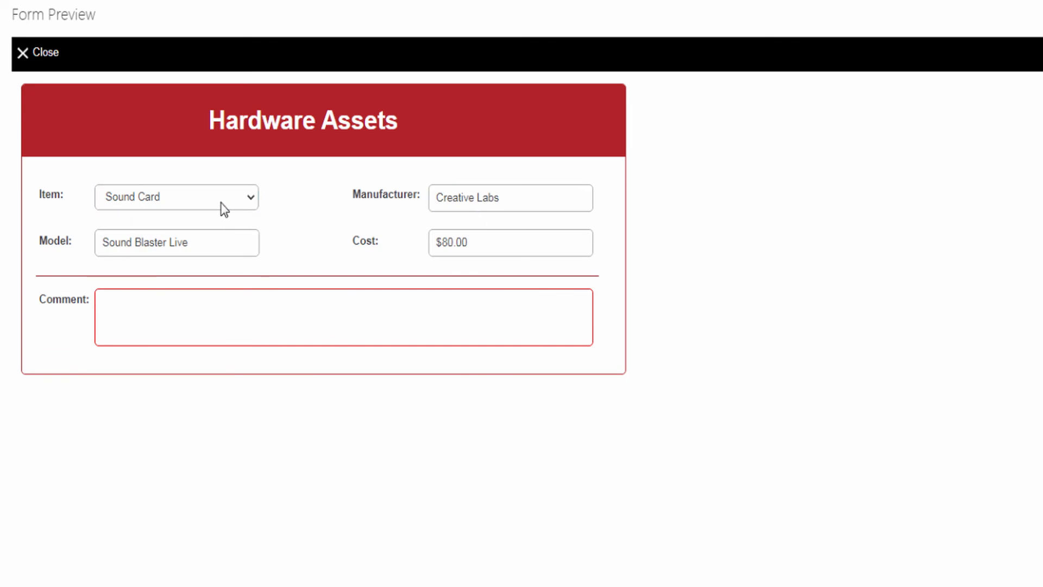